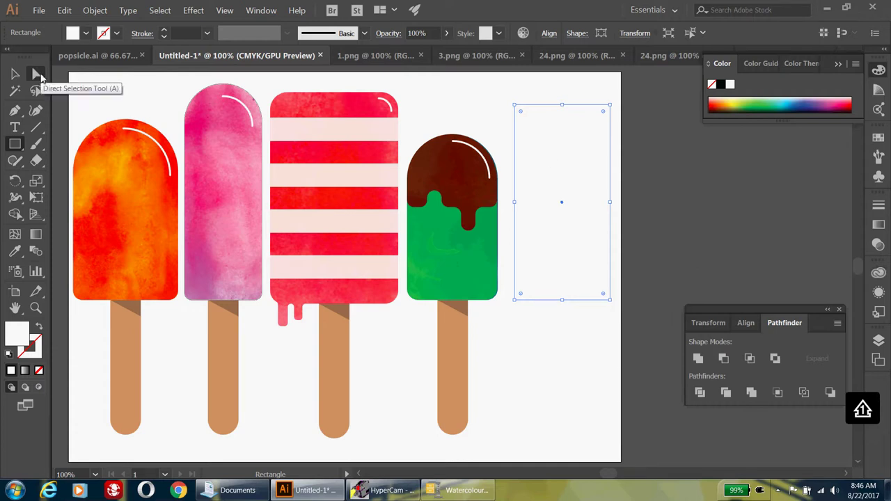
# Fill the blank rectangle with yellow and round its four corners to about 22 pt
pyautogui.click(87, 35)
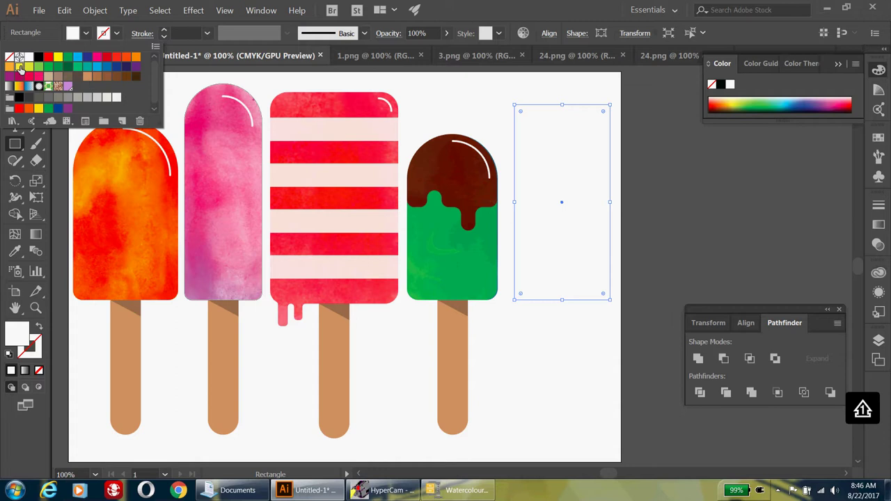
pyautogui.click(25, 67)
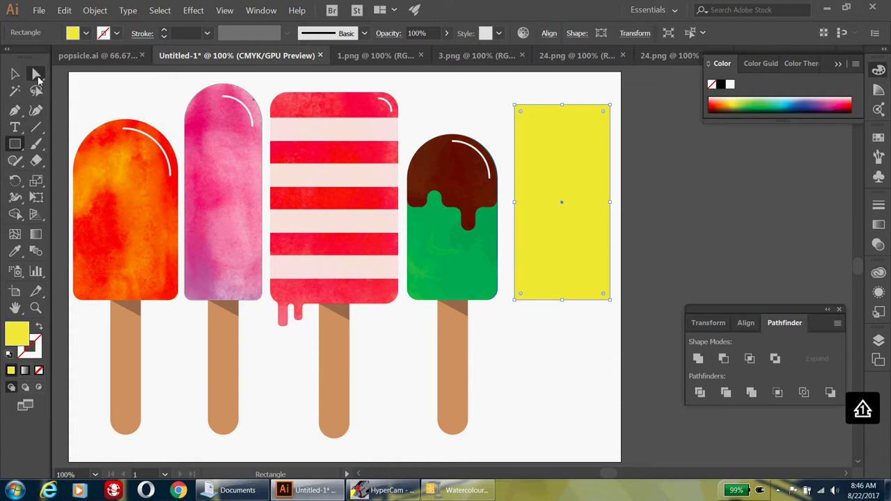
pyautogui.click(37, 75)
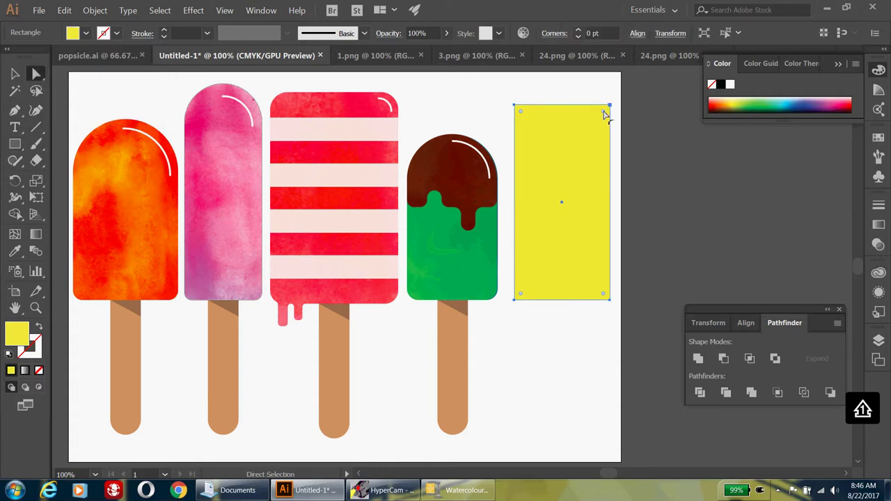
pyautogui.moveTo(605, 112); pyautogui.dragTo(599, 117)
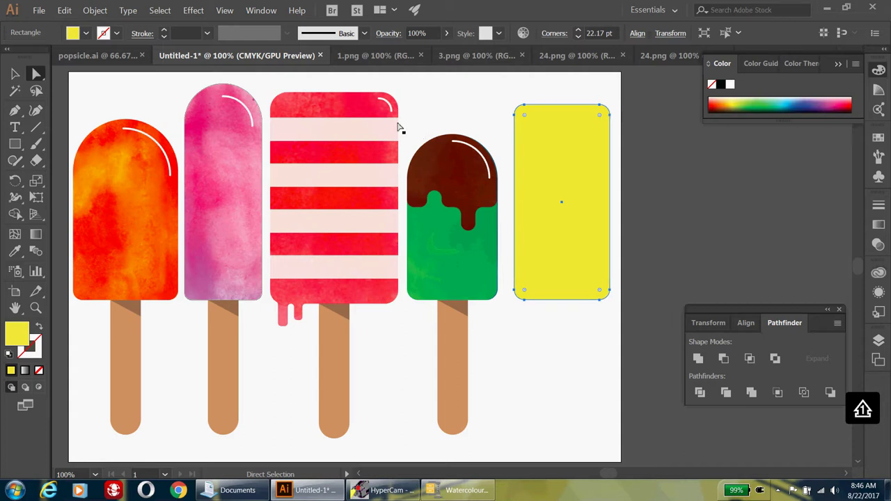
# Draw a full-width rectangle across the middle of the yellow shape and split them into three sections with Shape Builder
pyautogui.click(15, 145)
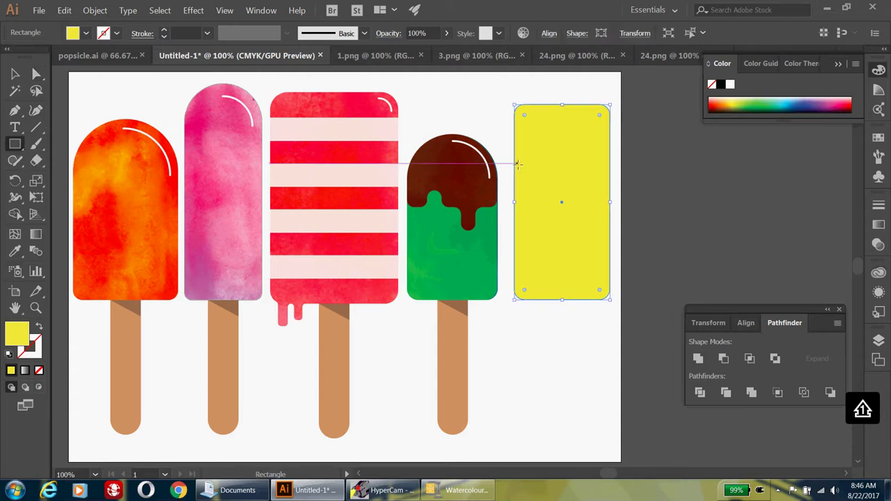
pyautogui.moveTo(516, 161); pyautogui.dragTo(612, 233)
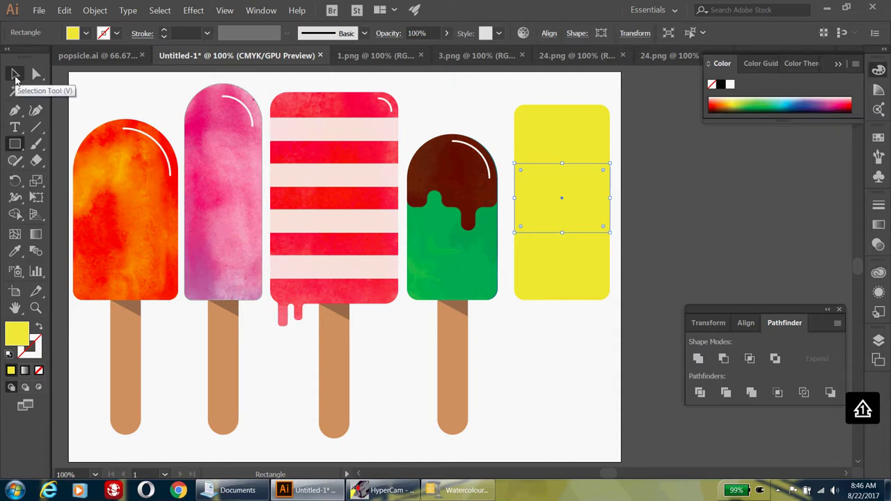
pyautogui.click(15, 76)
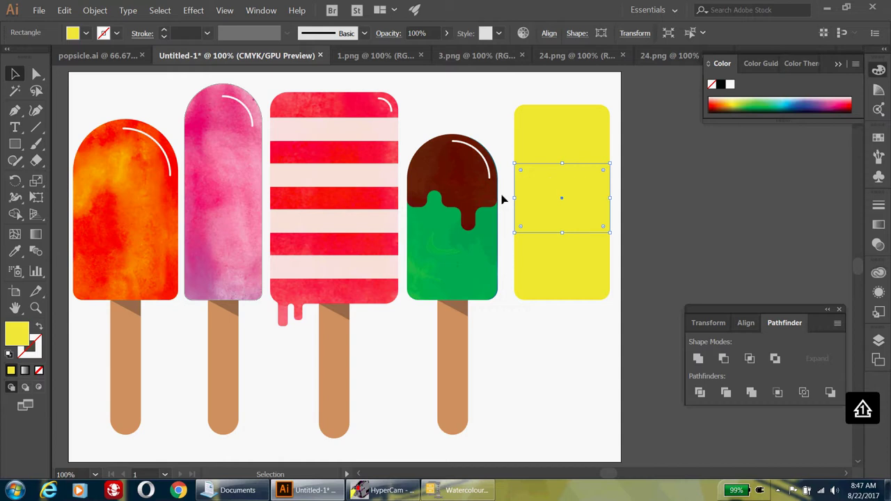
pyautogui.click(564, 139)
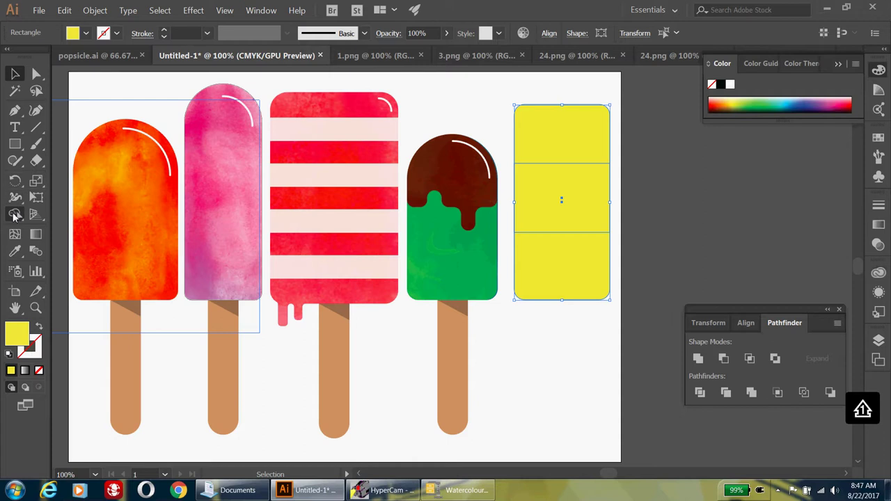
pyautogui.click(16, 215)
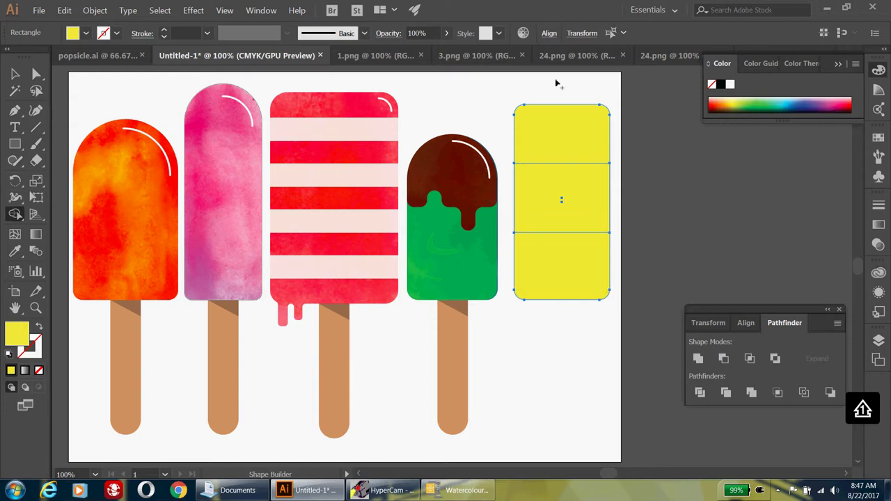
pyautogui.click(557, 145)
pyautogui.click(590, 216)
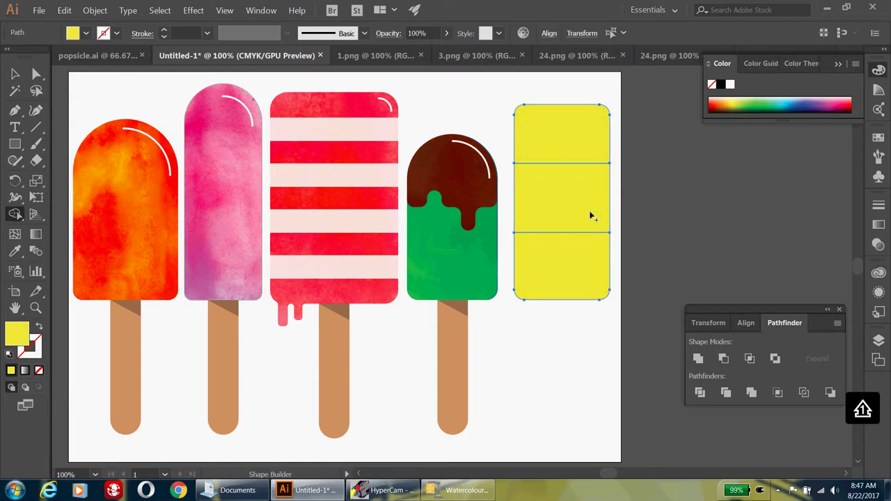
pyautogui.click(585, 273)
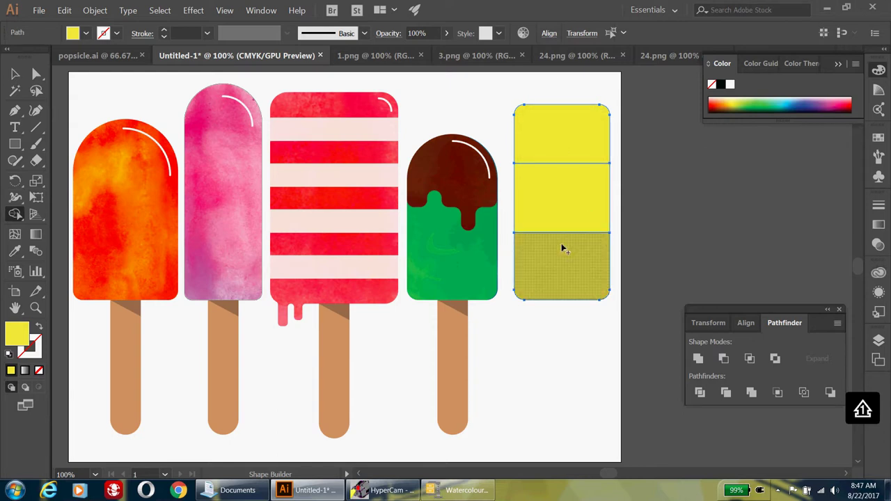
# Fill the top section of the yellow popsicle shape with dark brown
pyautogui.click(15, 74)
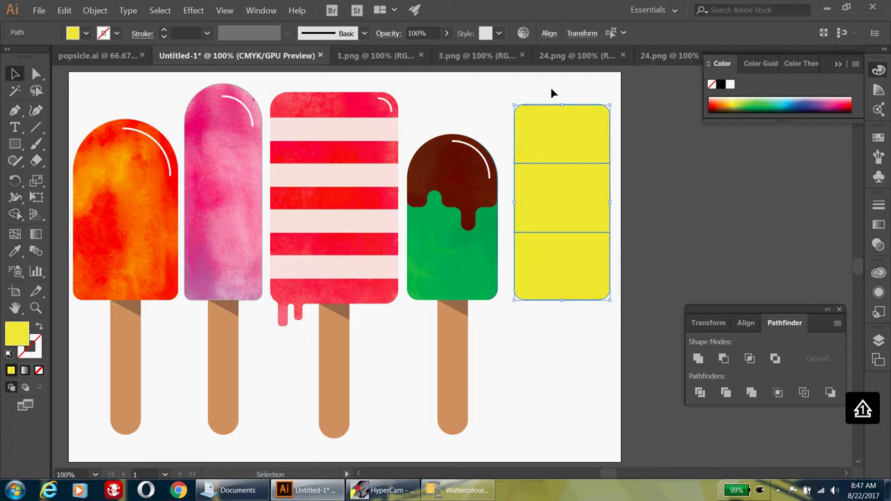
pyautogui.click(468, 105)
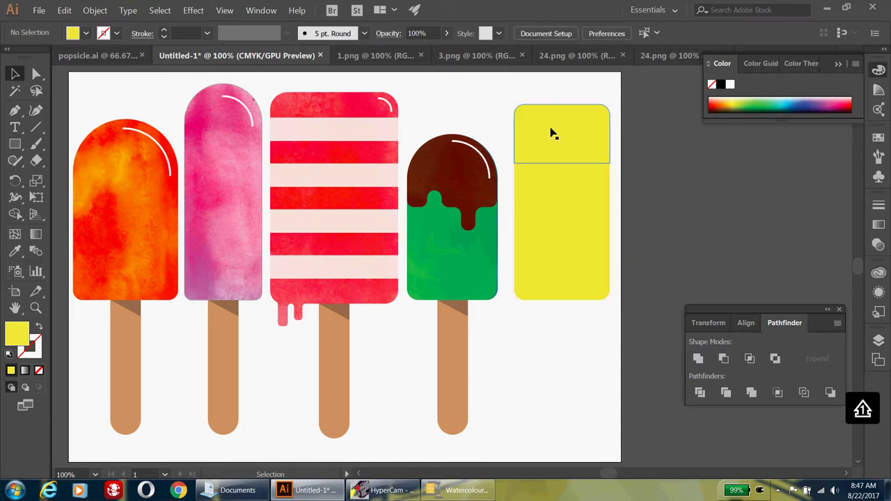
pyautogui.click(552, 133)
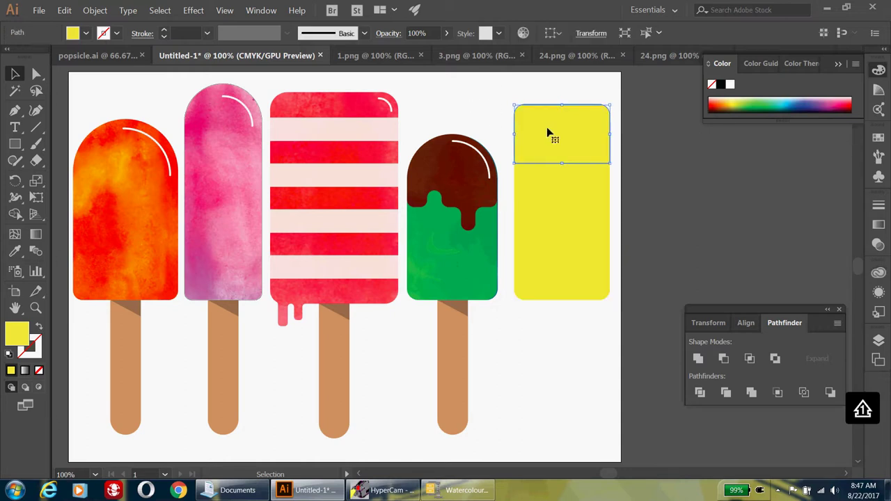
pyautogui.click(86, 34)
pyautogui.click(126, 76)
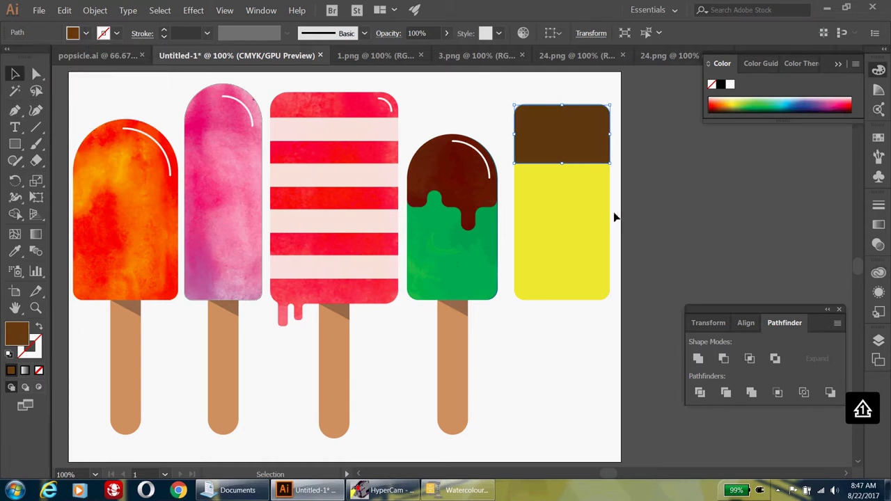
# Fill the middle section of the popsicle shape with a light pink from the Color Picker
pyautogui.click(591, 218)
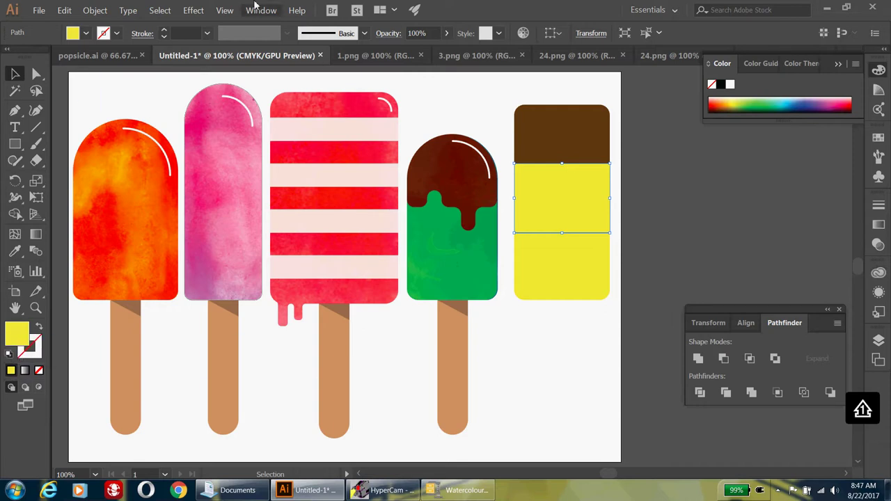
pyautogui.doubleClick(19, 338)
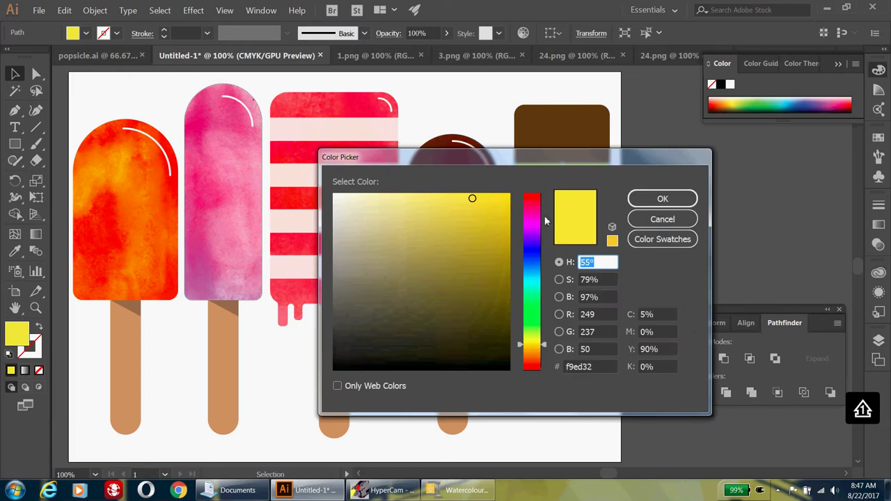
pyautogui.click(535, 223)
pyautogui.click(447, 200)
pyautogui.click(406, 203)
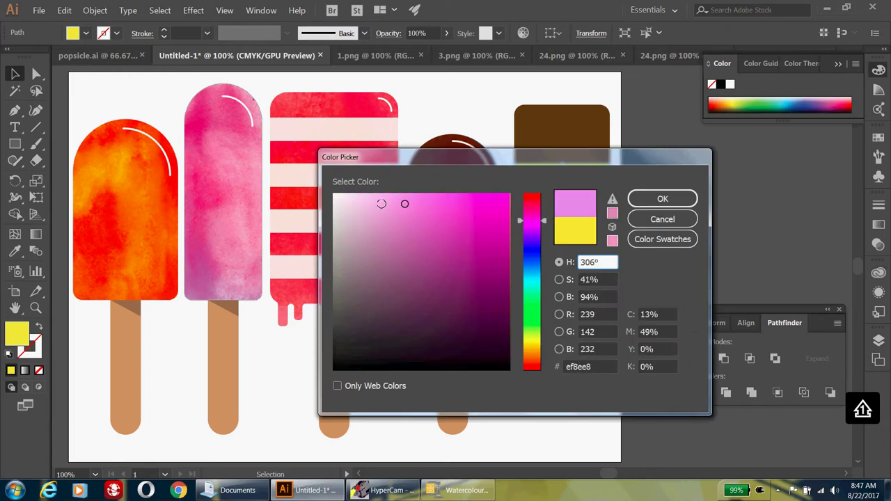
pyautogui.click(381, 203)
pyautogui.click(659, 199)
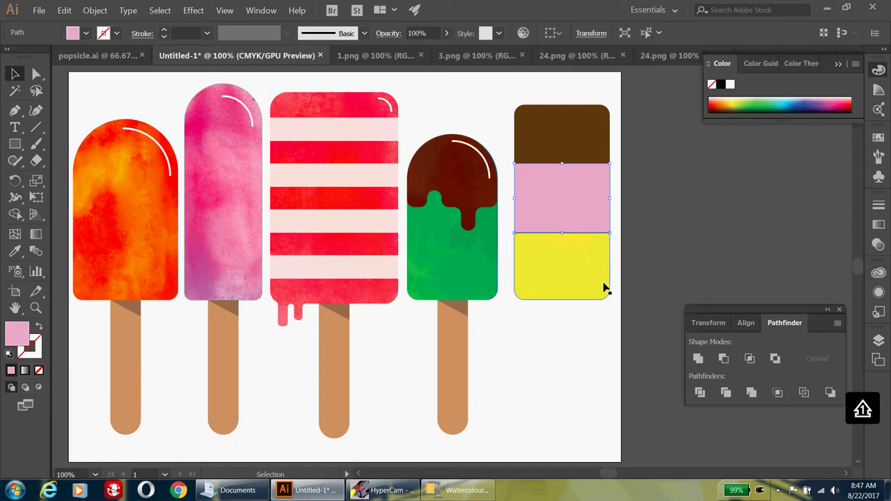
pyautogui.click(701, 168)
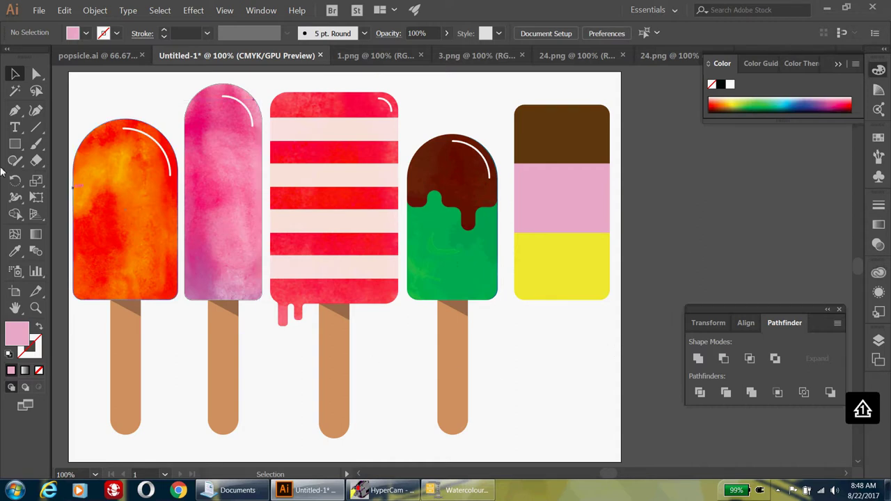
# Draw a short vertical line segment off the artboard beside the brown section and give it a 4 pt stroke
pyautogui.click(36, 129)
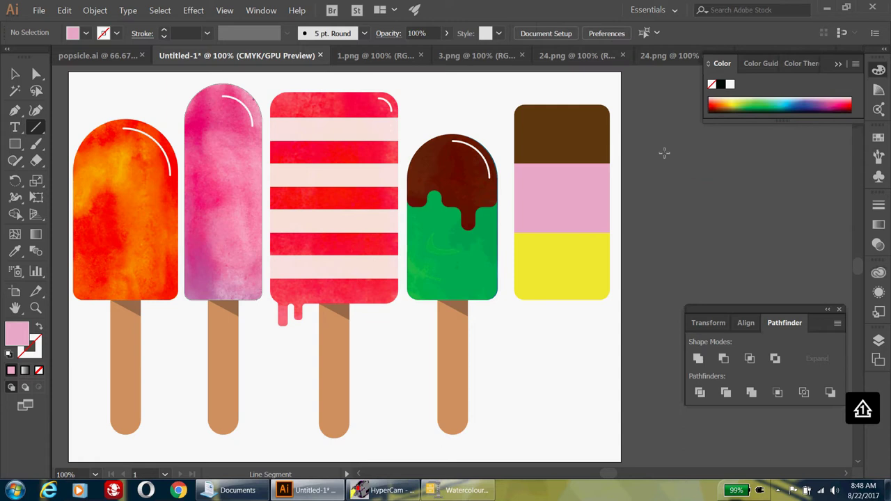
pyautogui.hotkey('ctrl', '+')
pyautogui.hotkey('ctrl', '+')
pyautogui.hotkey('ctrl', '+')
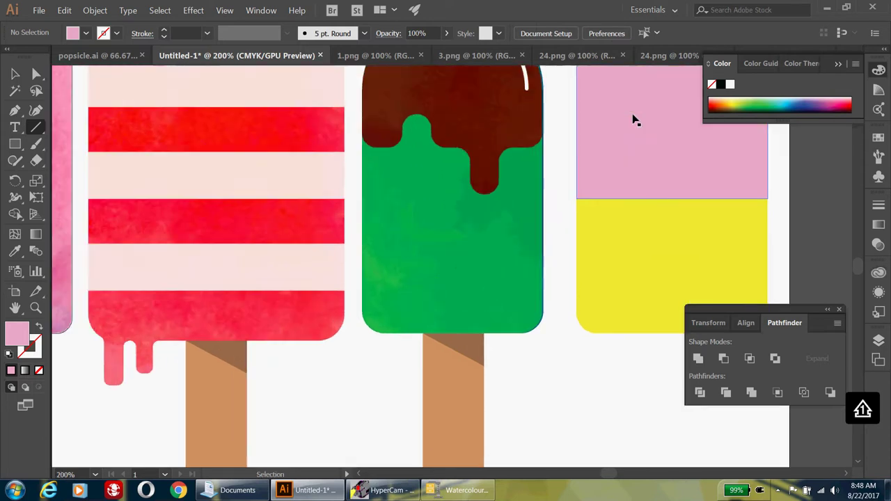
pyautogui.moveTo(604, 472)
pyautogui.mouseDown()
pyautogui.moveTo(629, 473)
pyautogui.moveTo(615, 474)
pyautogui.mouseUp()
pyautogui.scroll(10, 613, 422)
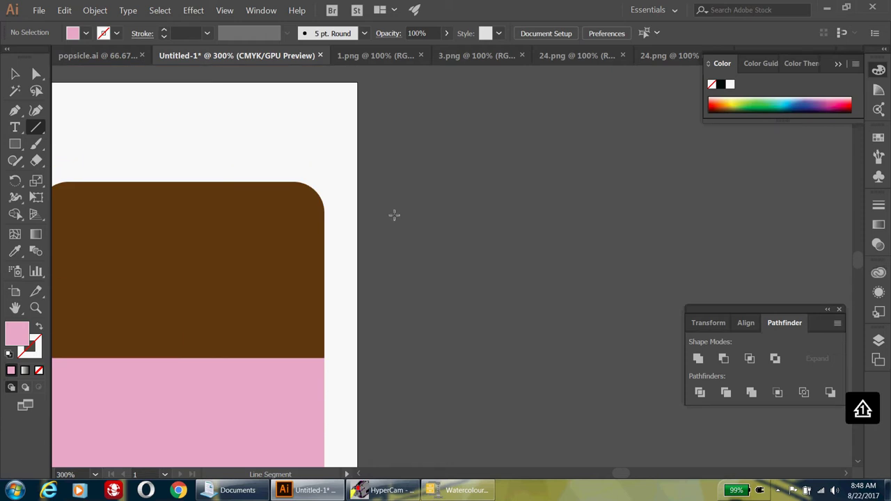
pyautogui.moveTo(394, 215); pyautogui.dragTo(394, 239)
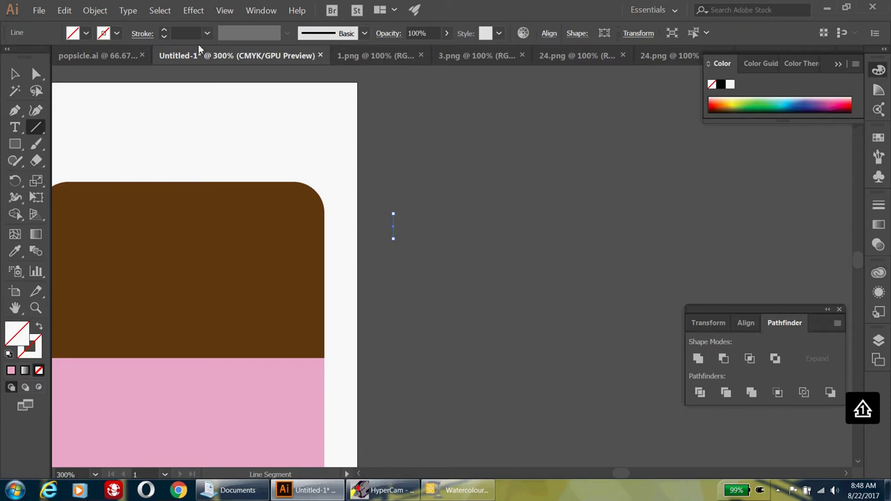
pyautogui.click(207, 34)
pyautogui.click(219, 142)
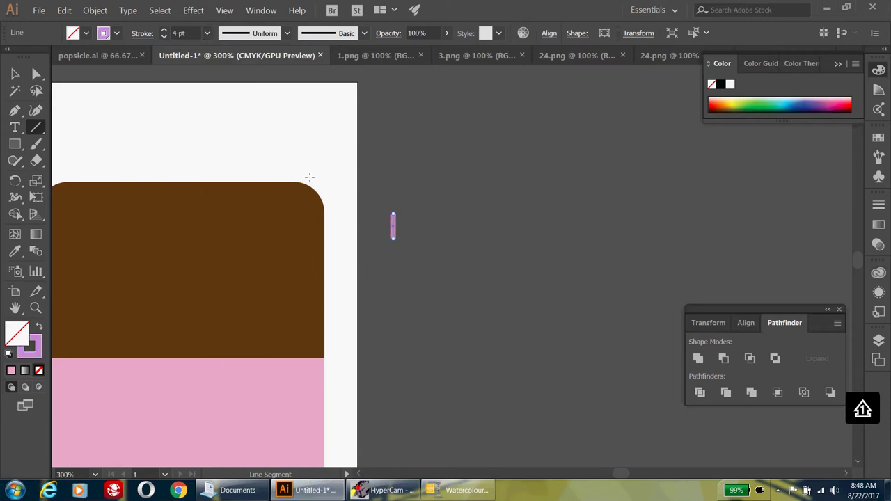
# Apply a round cap to the short vertical line's stroke
pyautogui.hotkey('ctrl', '=')
pyautogui.hotkey('ctrl', '=')
pyautogui.hotkey('ctrl', '=')
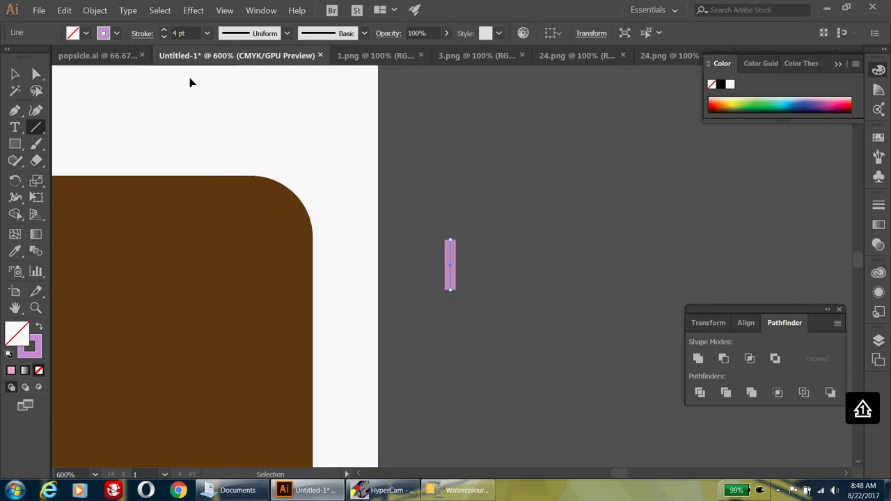
pyautogui.click(139, 33)
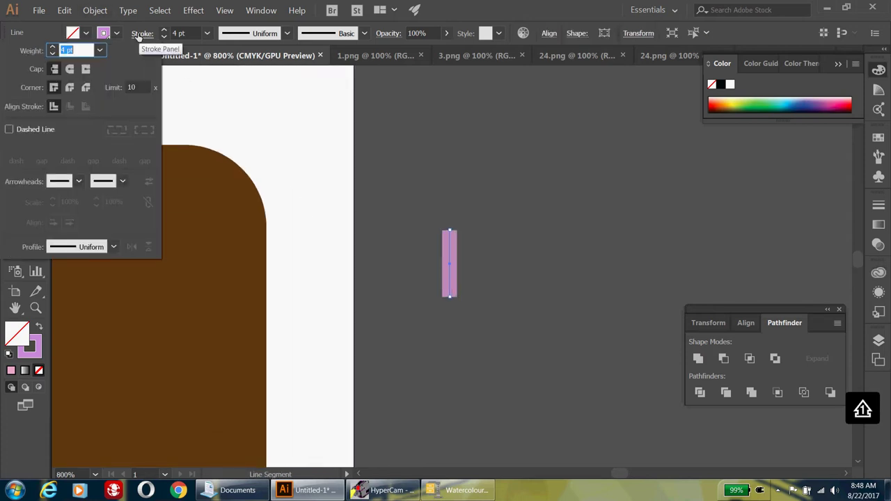
pyautogui.click(70, 68)
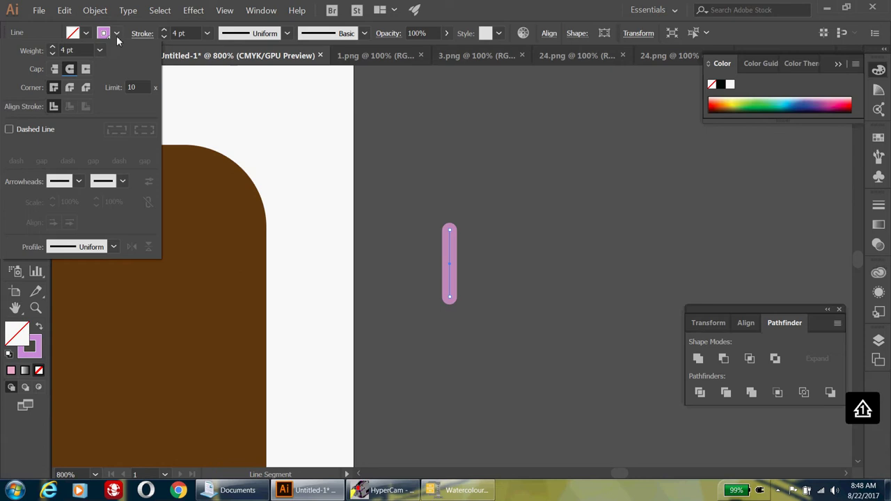
pyautogui.click(16, 73)
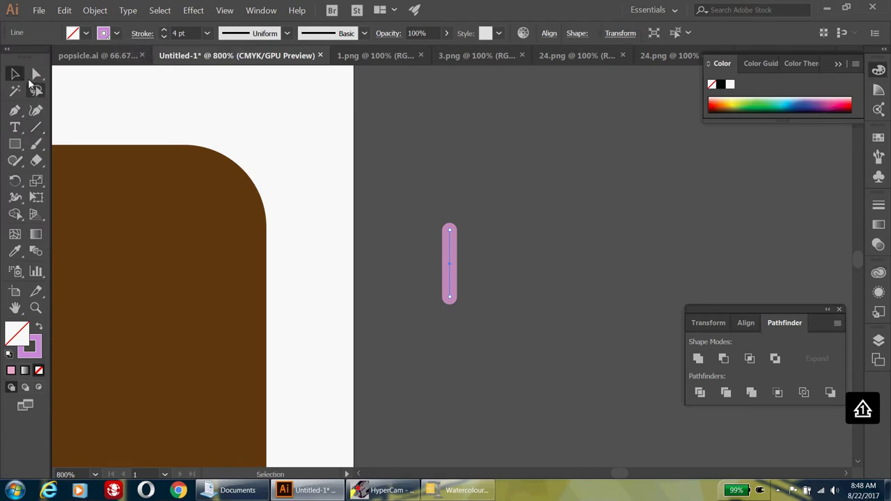
pyautogui.click(509, 237)
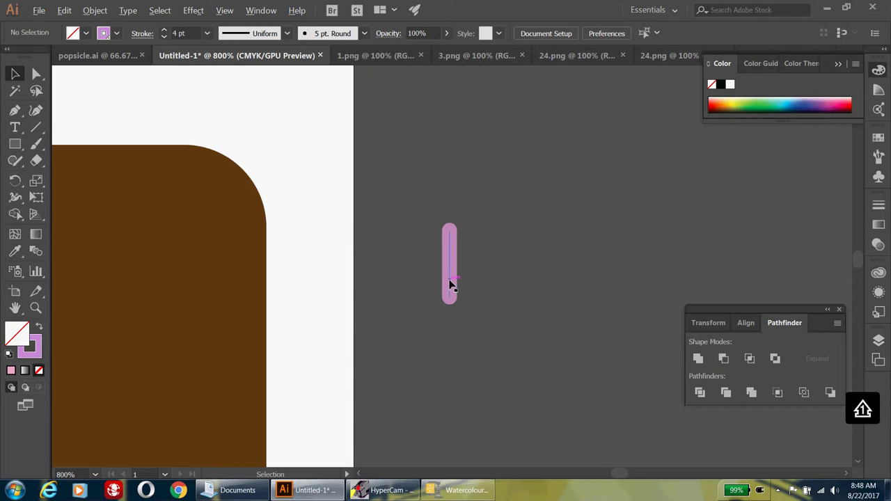
# Duplicate the rounded line sideways at even spacing to make a row of four
pyautogui.moveTo(450, 284); pyautogui.dragTo(487, 282)
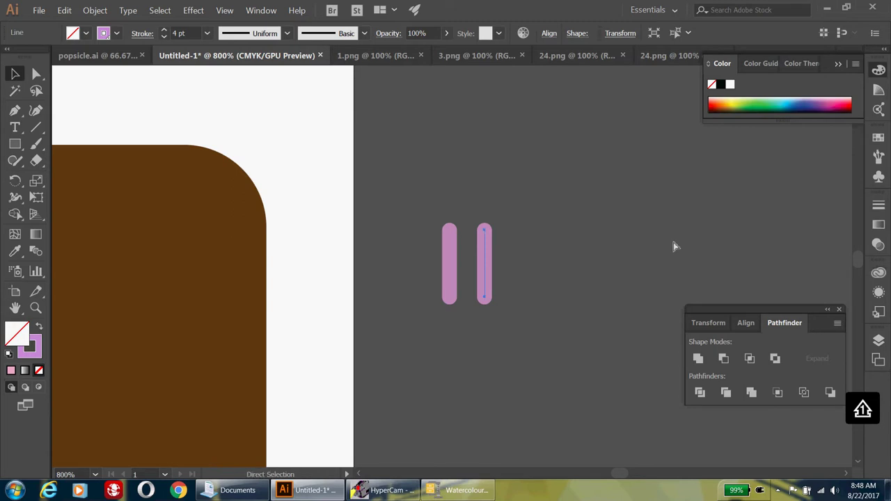
pyautogui.hotkey('ctrl', 'd')
pyautogui.hotkey('ctrl', 'd')
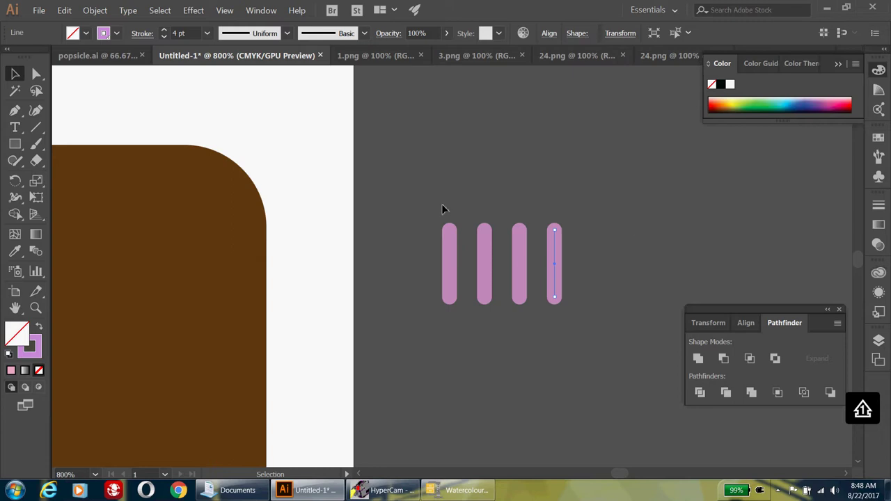
# Change the stroke colour of the first line in the row to white
pyautogui.click(449, 270)
pyautogui.click(117, 34)
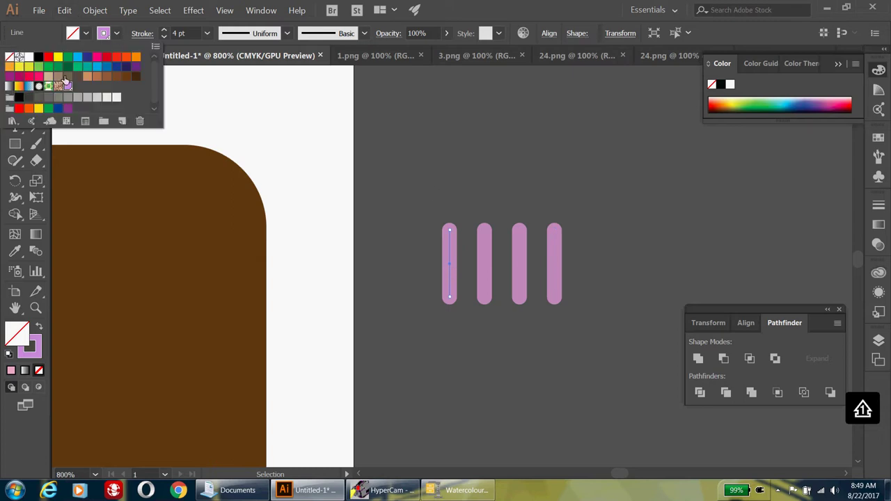
pyautogui.click(29, 57)
pyautogui.click(490, 138)
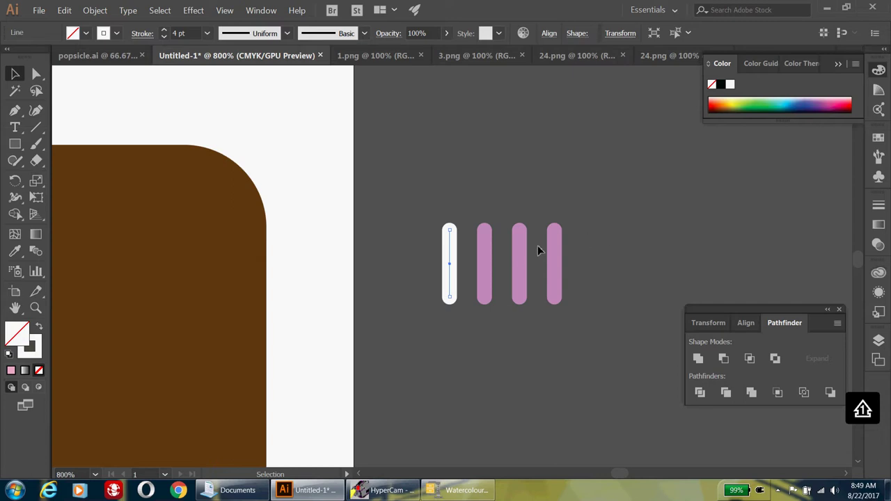
# Select the third line in the row and load the PANTONE+ Pastels & Neons Uncoated swatch library for its stroke
pyautogui.click(85, 35)
pyautogui.click(116, 34)
pyautogui.click(117, 33)
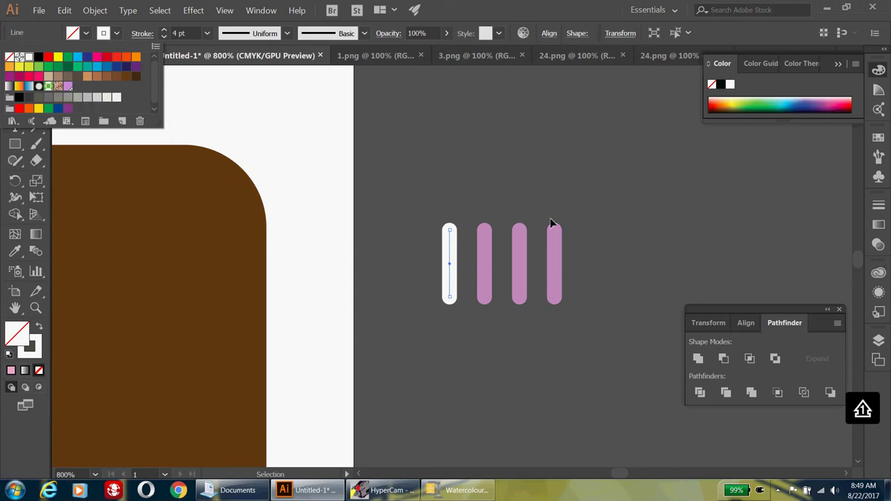
pyautogui.click(519, 244)
pyautogui.click(517, 255)
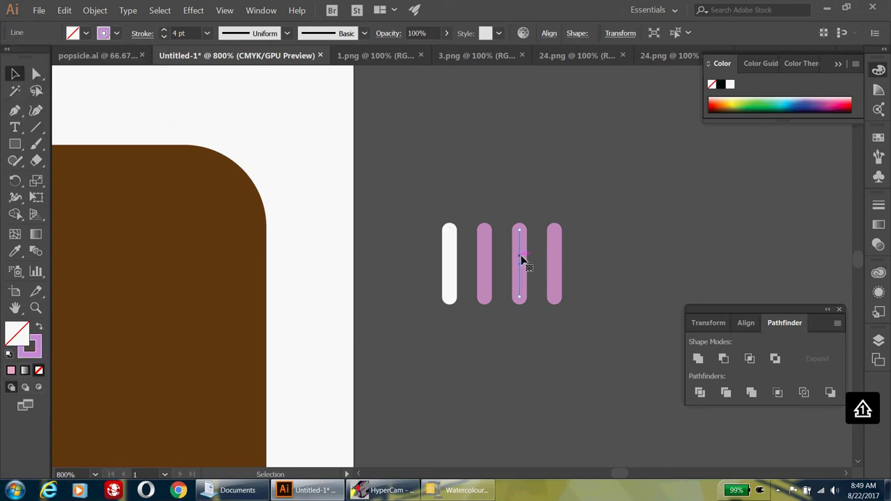
pyautogui.click(116, 33)
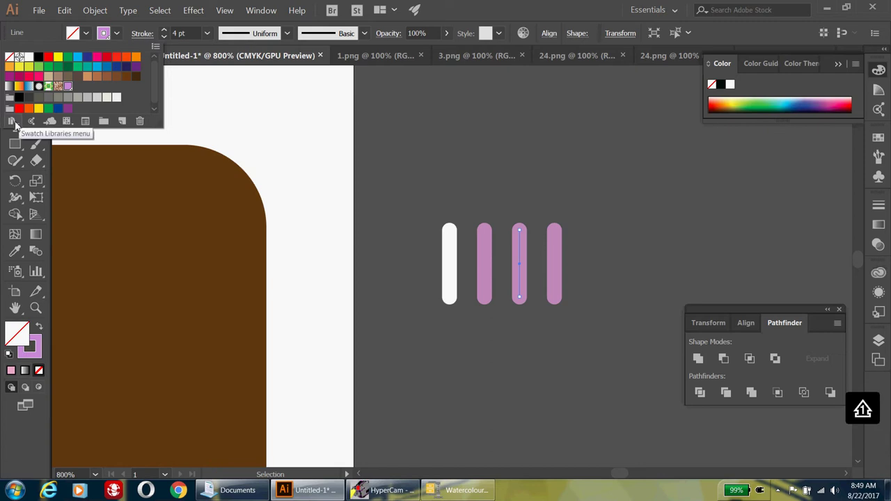
pyautogui.click(13, 122)
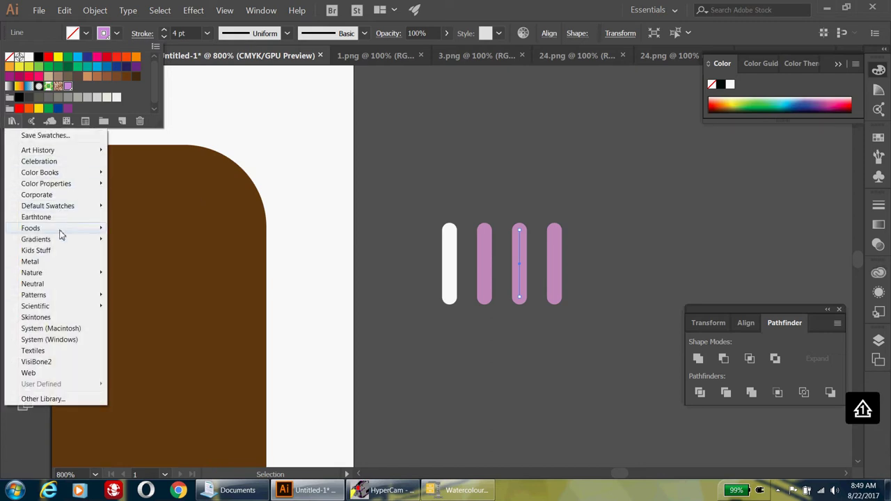
pyautogui.moveTo(60, 236)
pyautogui.moveTo(72, 176)
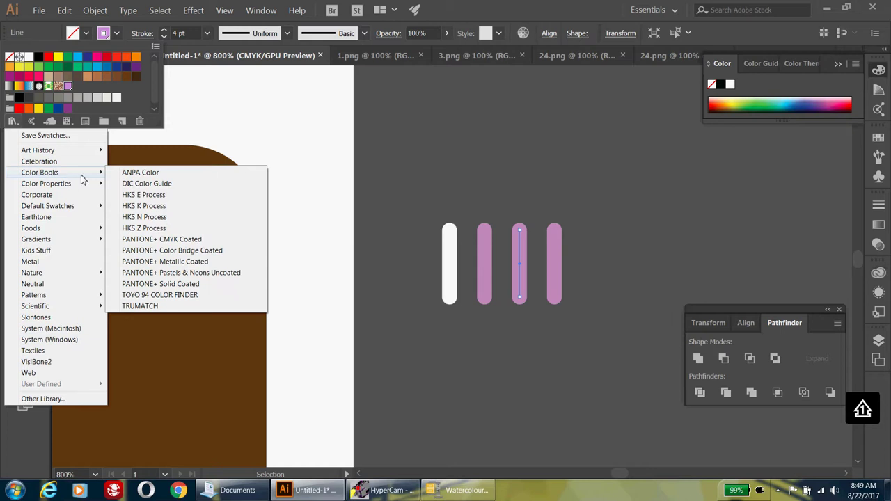
pyautogui.click(159, 273)
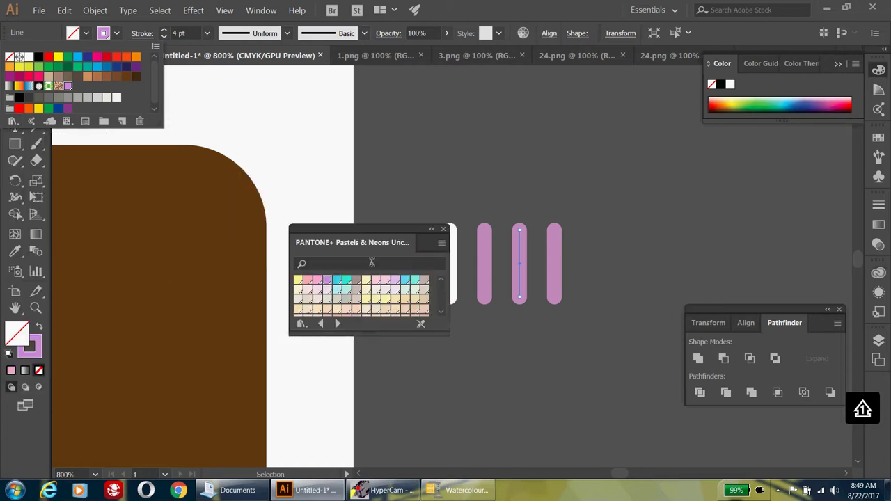
# Give the third line a PANTONE Blue 0821 U stroke, swapping fill and stroke so the blue lands on the stroke
pyautogui.click(337, 282)
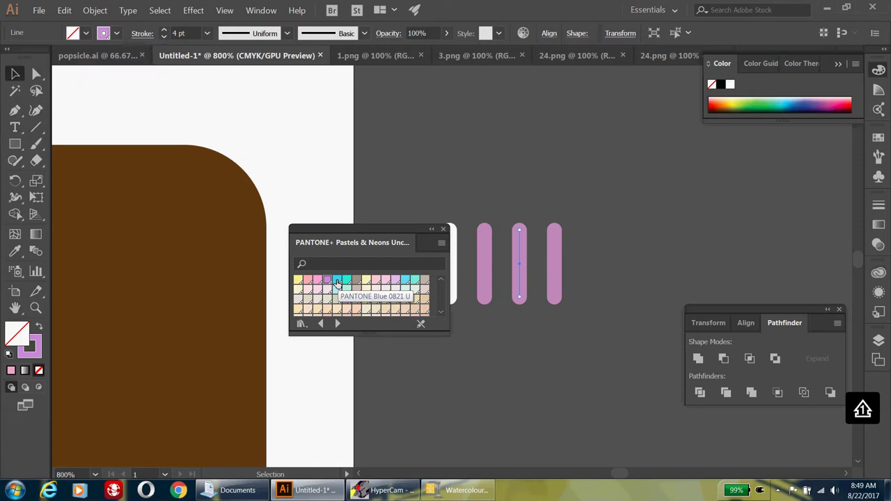
pyautogui.click(337, 281)
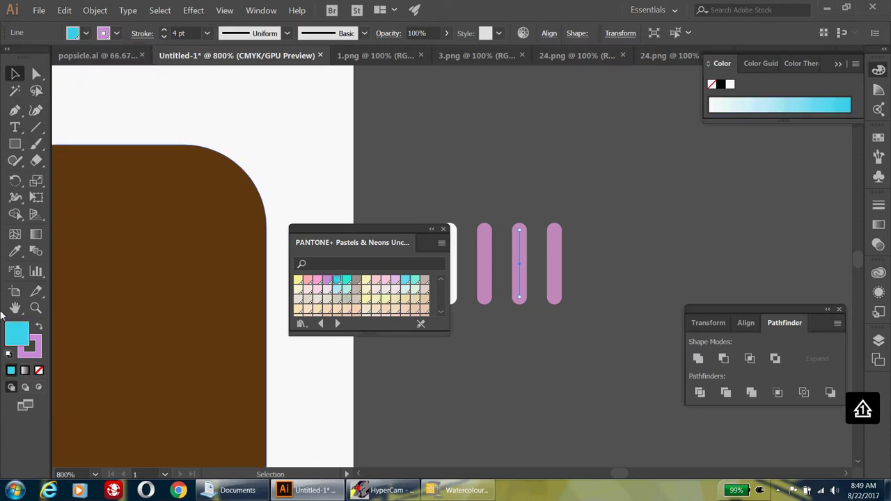
pyautogui.click(38, 329)
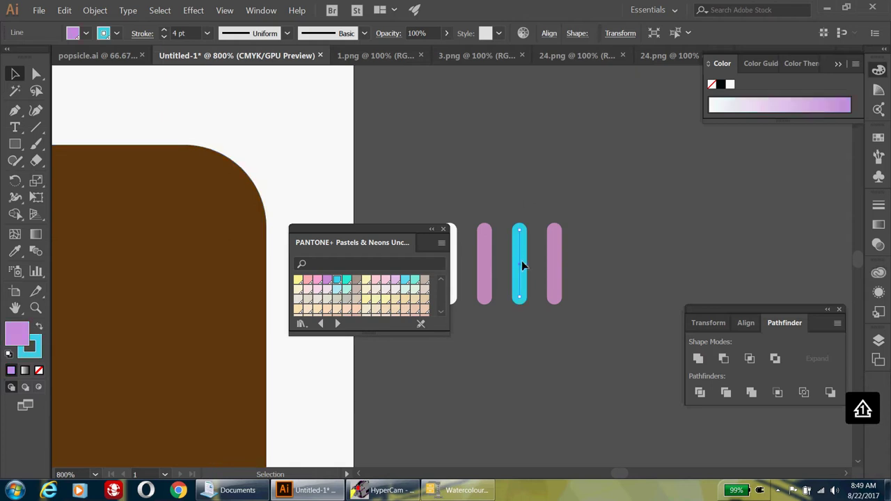
# Change the fourth line's stroke to a bright pink from the Pastels & Neons library, then close the library
pyautogui.click(558, 257)
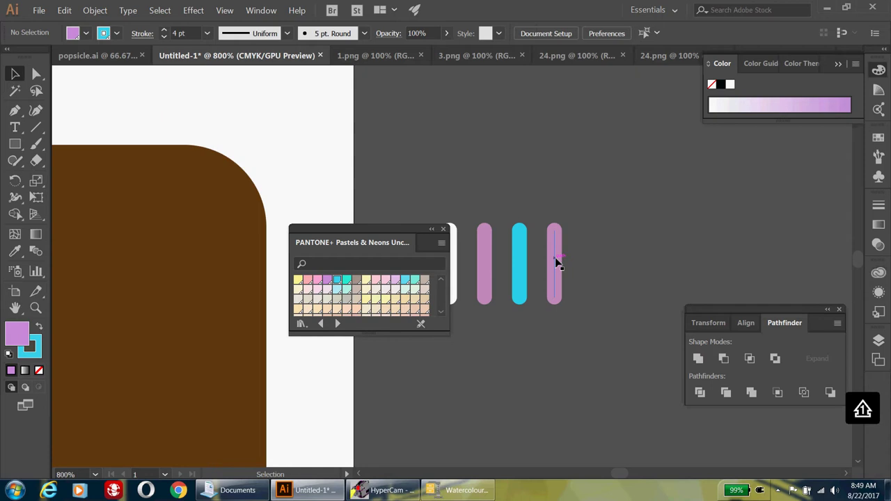
pyautogui.click(556, 282)
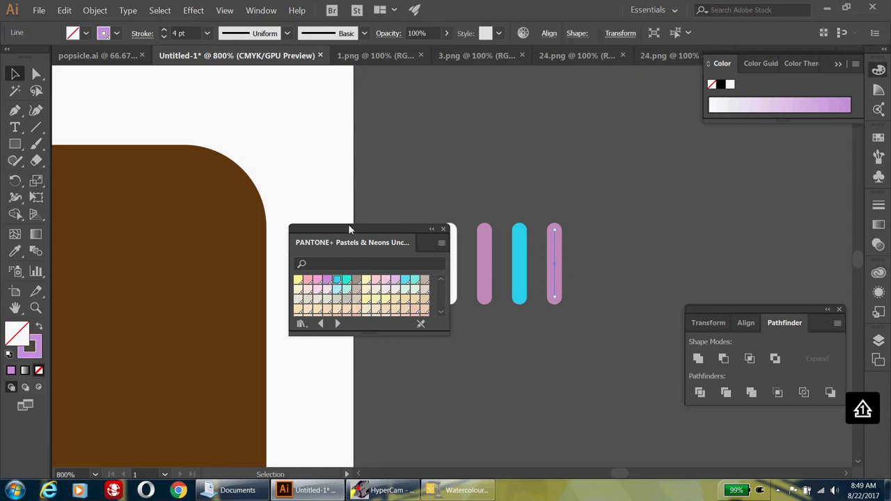
pyautogui.moveTo(351, 227); pyautogui.dragTo(282, 232)
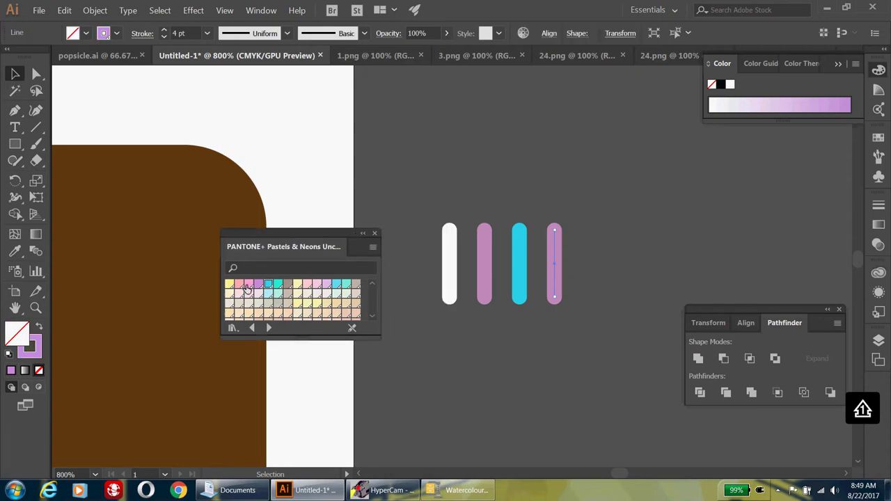
pyautogui.click(248, 284)
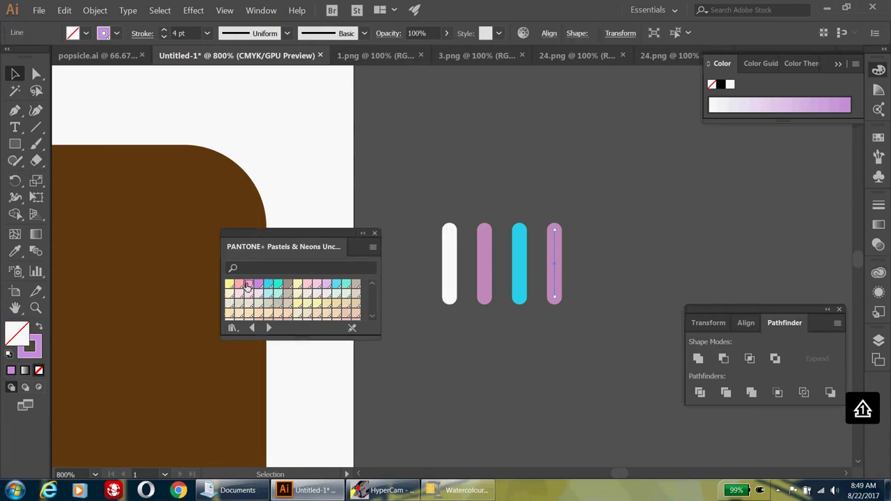
pyautogui.click(39, 327)
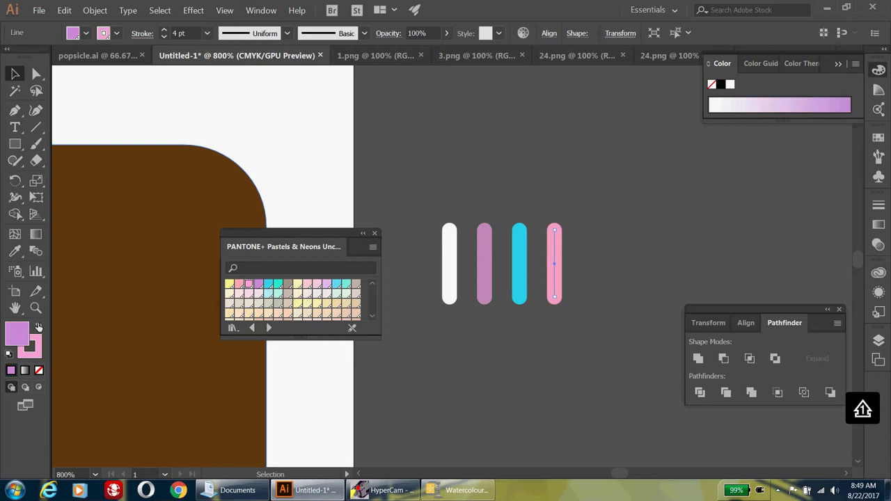
pyautogui.click(374, 235)
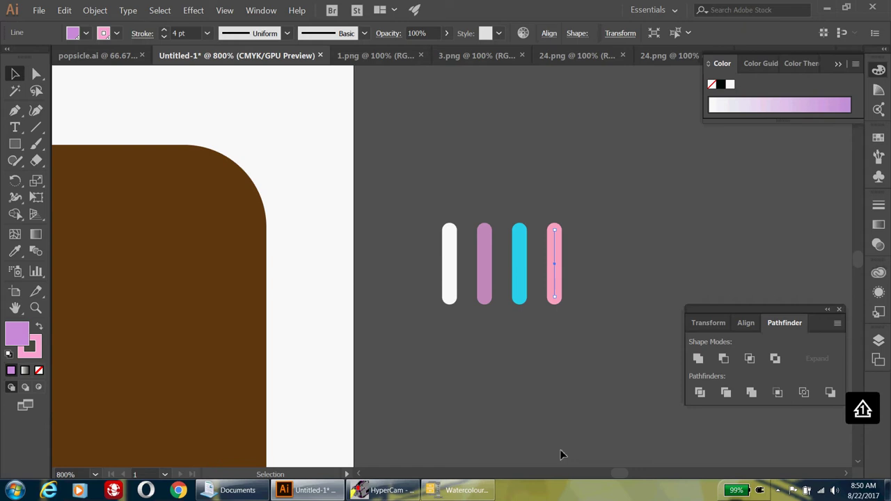
# Place copies of the white and blue lines in the upper left part of the brown section, slightly staggered
pyautogui.hotkey('ctrl', '-')
pyautogui.hotkey('ctrl', '-')
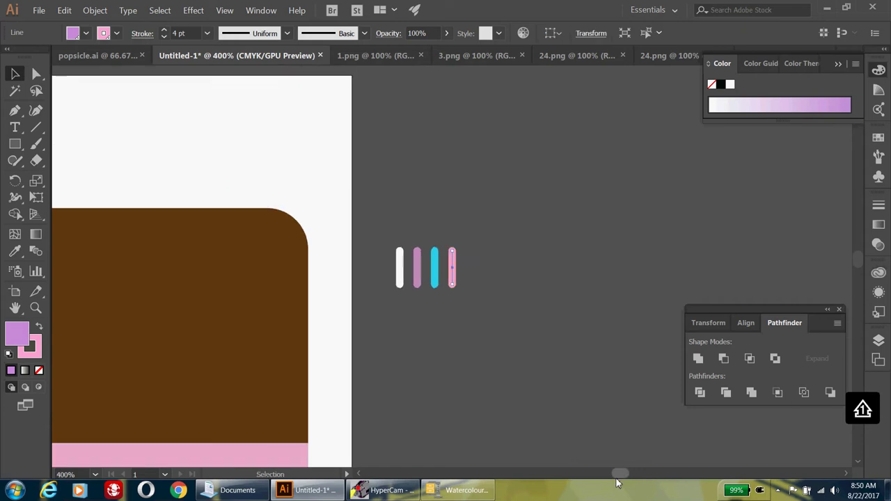
pyautogui.moveTo(617, 479)
pyautogui.mouseDown()
pyautogui.moveTo(597, 478)
pyautogui.moveTo(616, 478)
pyautogui.mouseUp()
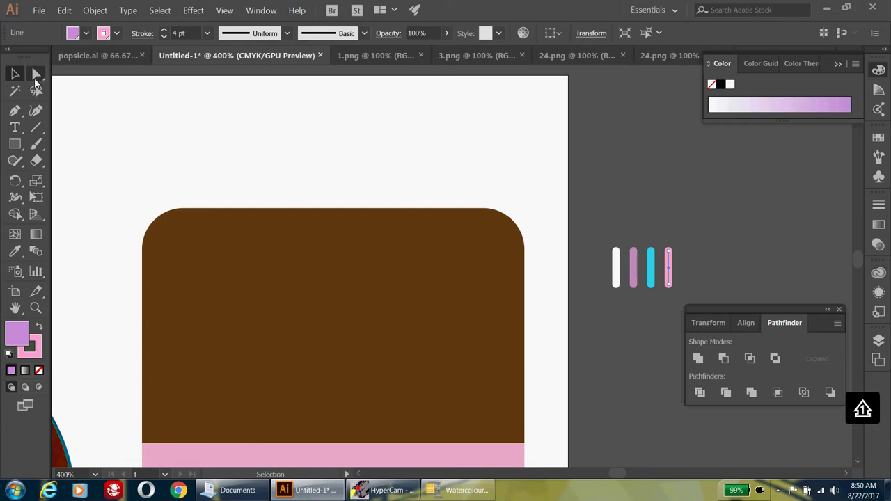
pyautogui.click(14, 76)
pyautogui.moveTo(616, 277); pyautogui.dragTo(172, 255)
pyautogui.moveTo(650, 277)
pyautogui.mouseDown()
pyautogui.moveTo(241, 291)
pyautogui.moveTo(189, 271)
pyautogui.mouseUp()
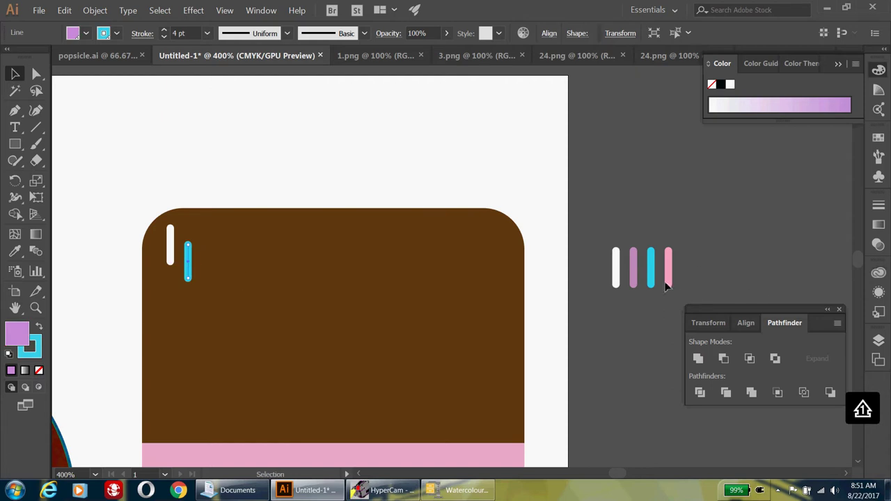
# Add pink and purple copies beside them and scatter more copies of all four colours across the whole brown section
pyautogui.moveTo(668, 276); pyautogui.dragTo(308, 246)
pyautogui.click(723, 256)
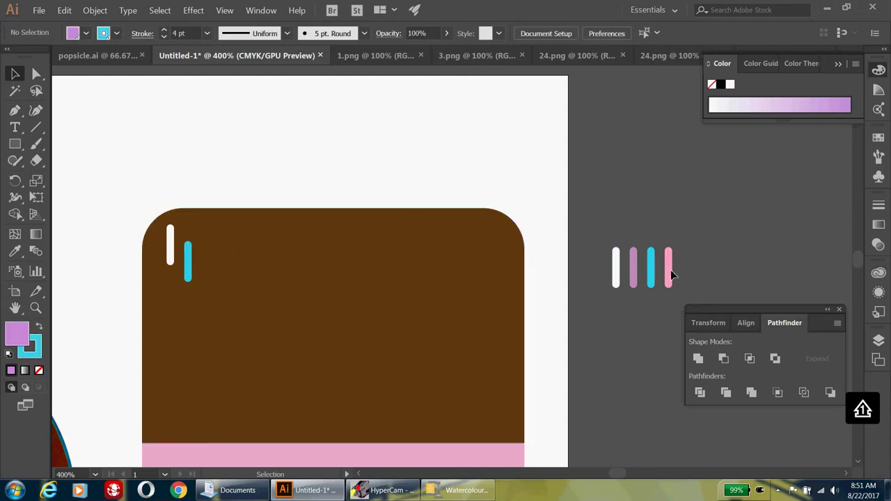
pyautogui.moveTo(670, 278); pyautogui.dragTo(209, 243)
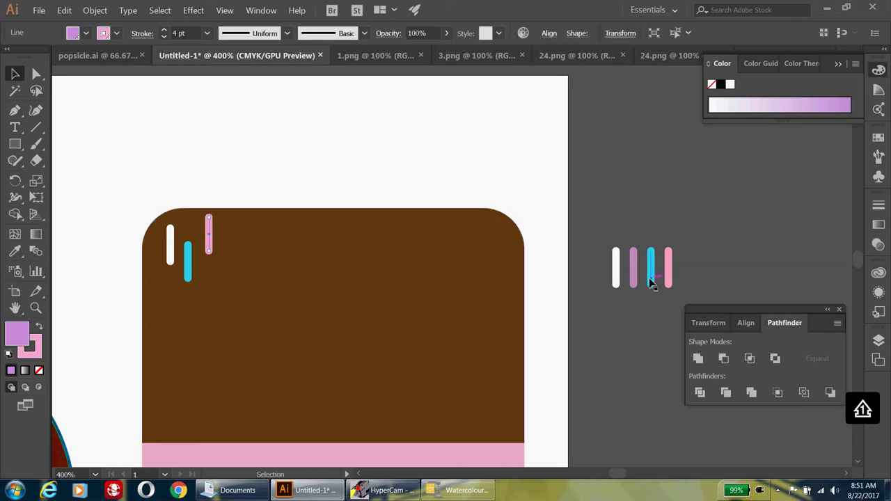
pyautogui.moveTo(634, 278); pyautogui.dragTo(223, 272)
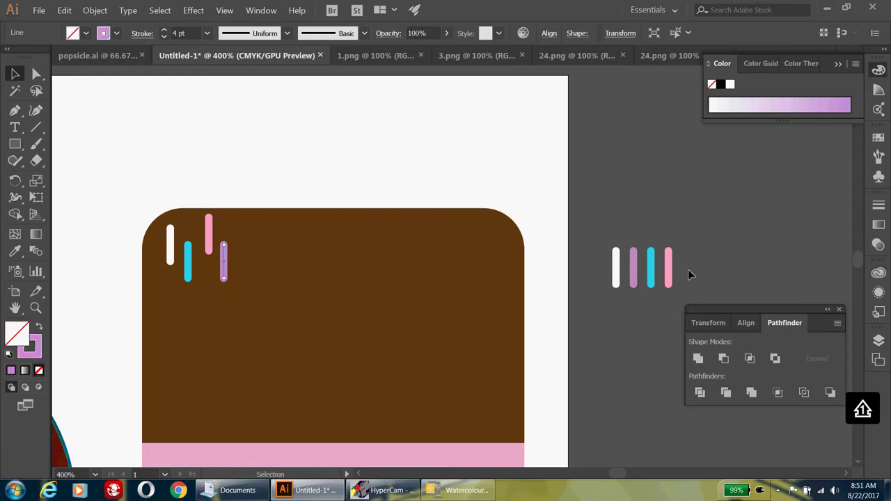
pyautogui.moveTo(652, 275); pyautogui.dragTo(243, 313)
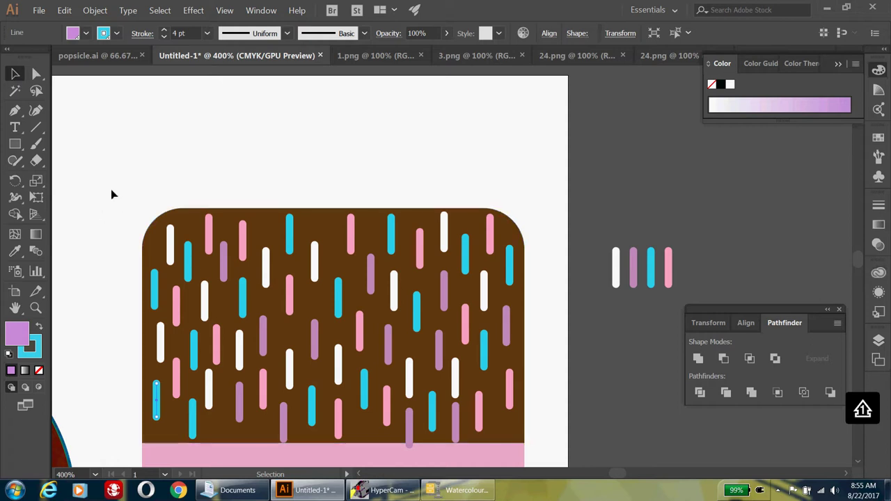
# Select all sprinkles on the brown section, excluding the section itself, and open Transform Each for them
pyautogui.moveTo(107, 189); pyautogui.dragTo(528, 429)
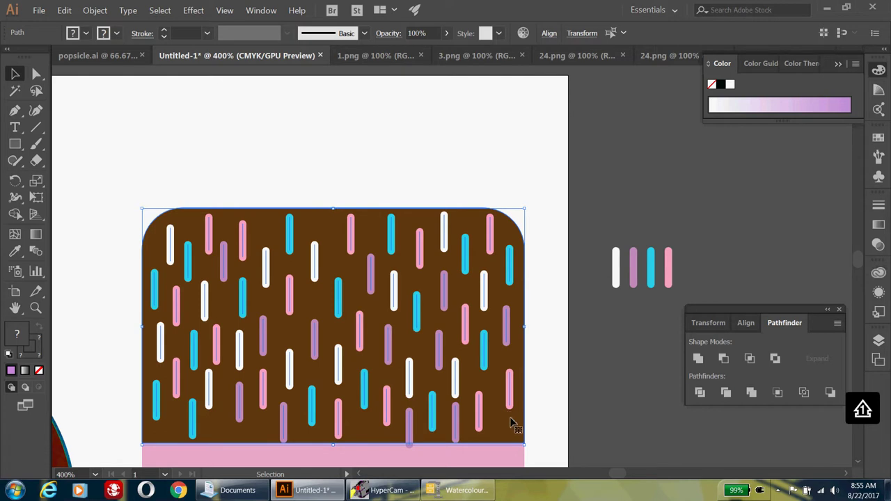
pyautogui.keyDown('shift'); pyautogui.click(509, 435); pyautogui.keyUp('shift')
pyautogui.keyDown('shift'); pyautogui.click(507, 429); pyautogui.keyUp('shift')
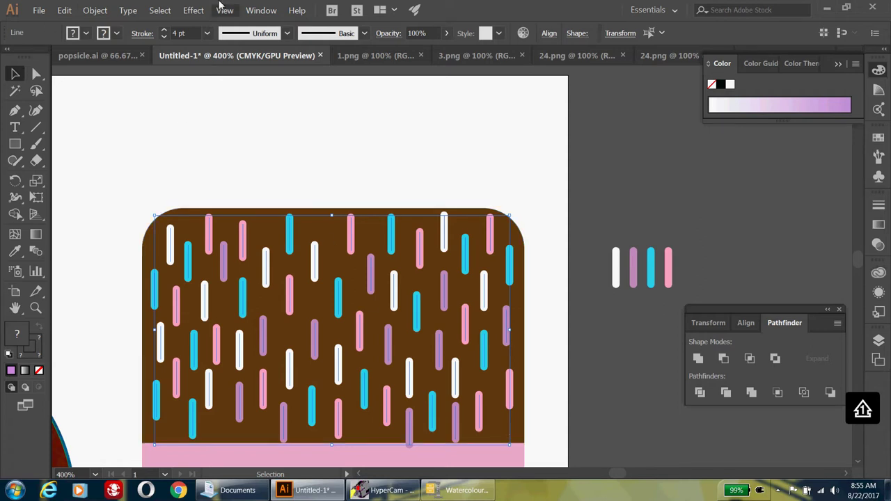
pyautogui.click(95, 10)
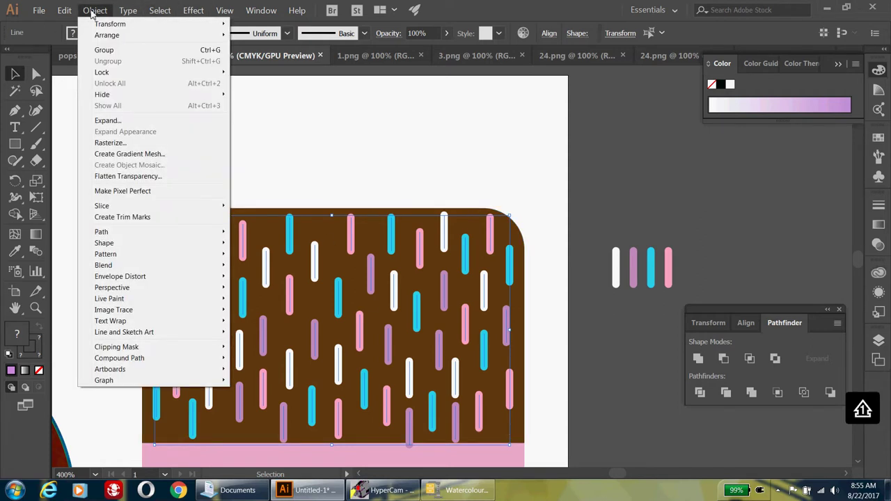
pyautogui.moveTo(183, 256)
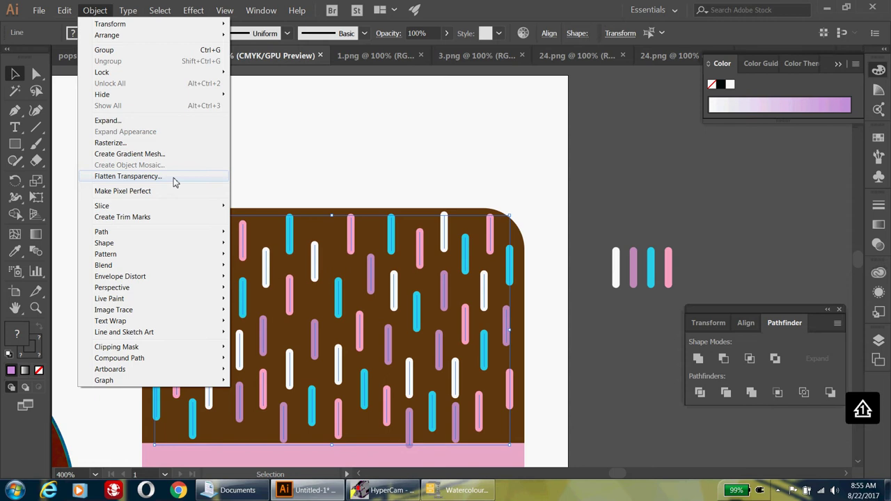
pyautogui.moveTo(56, 11)
pyautogui.moveTo(95, 10)
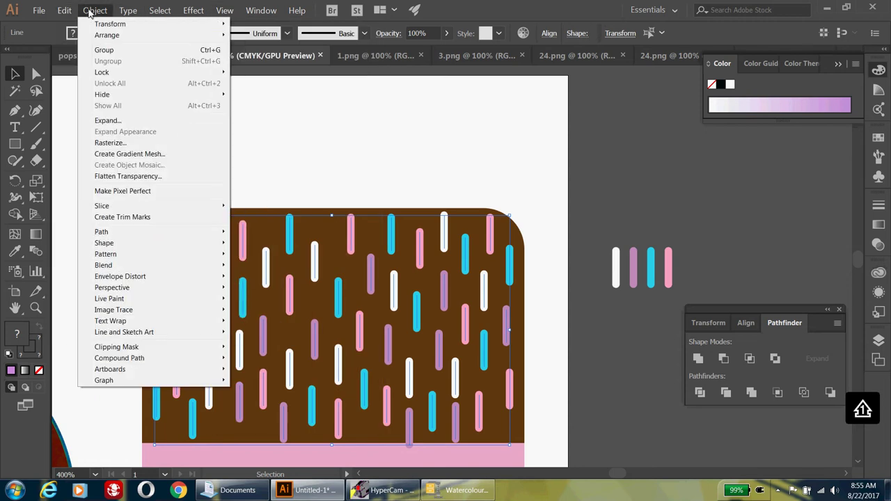
pyautogui.moveTo(102, 26)
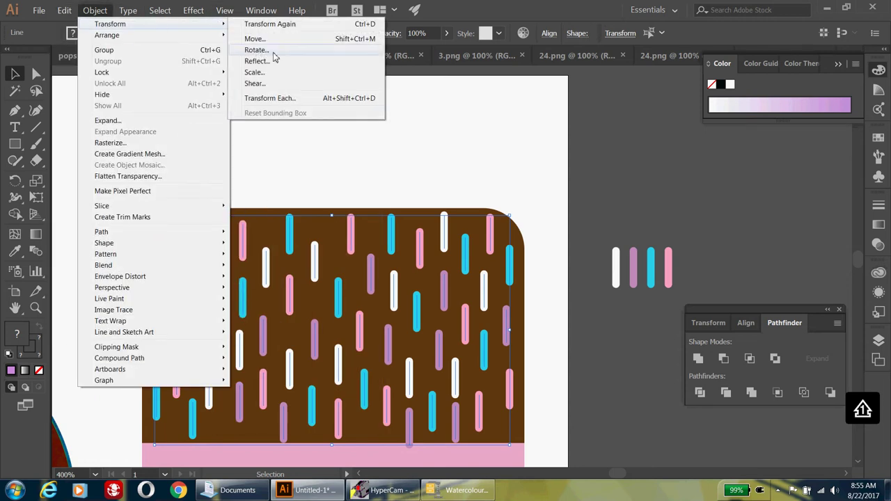
pyautogui.click(270, 98)
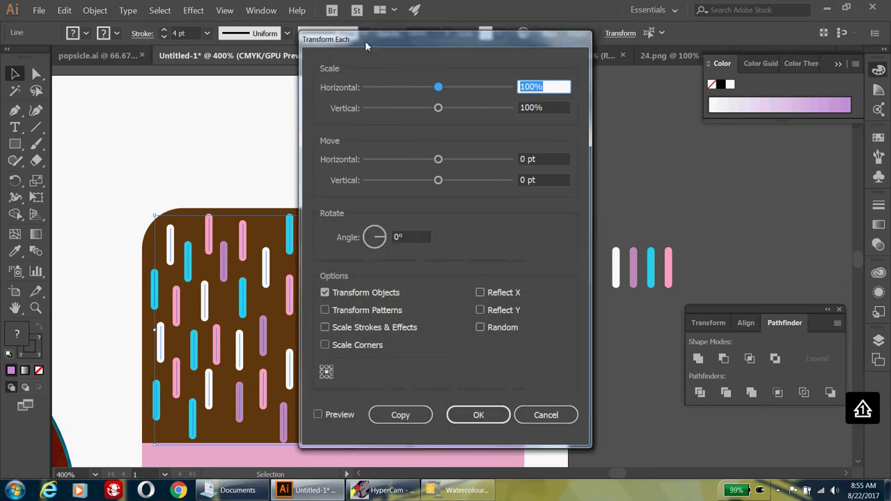
pyautogui.moveTo(365, 40); pyautogui.dragTo(610, 57)
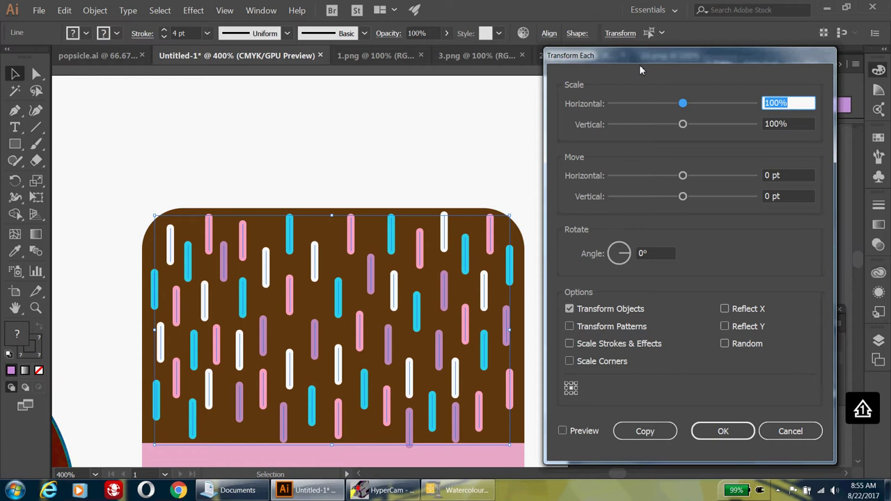
# Rotate the selected sprinkles individually by a random angle of up to 360°, previewing the result before applying it
pyautogui.click(658, 253)
pyautogui.write('360')
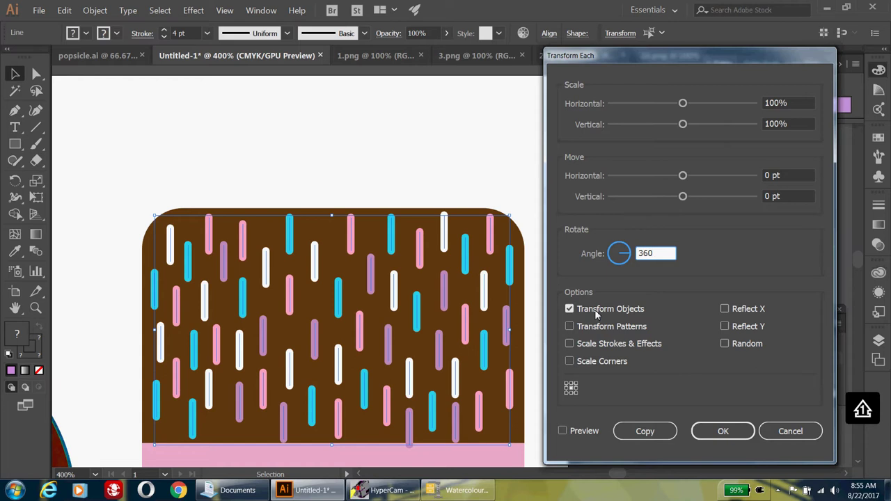
pyautogui.click(725, 344)
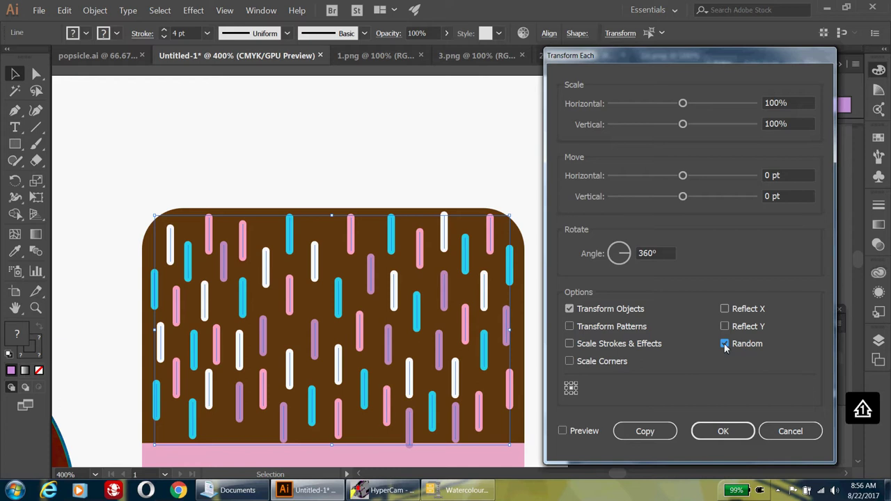
pyautogui.click(563, 432)
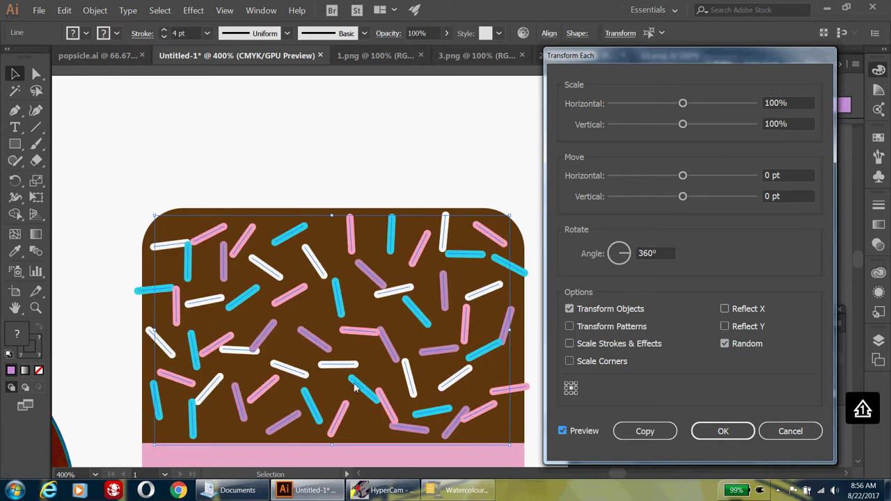
pyautogui.moveTo(616, 246)
pyautogui.mouseDown()
pyautogui.moveTo(626, 262)
pyautogui.moveTo(608, 257)
pyautogui.mouseUp()
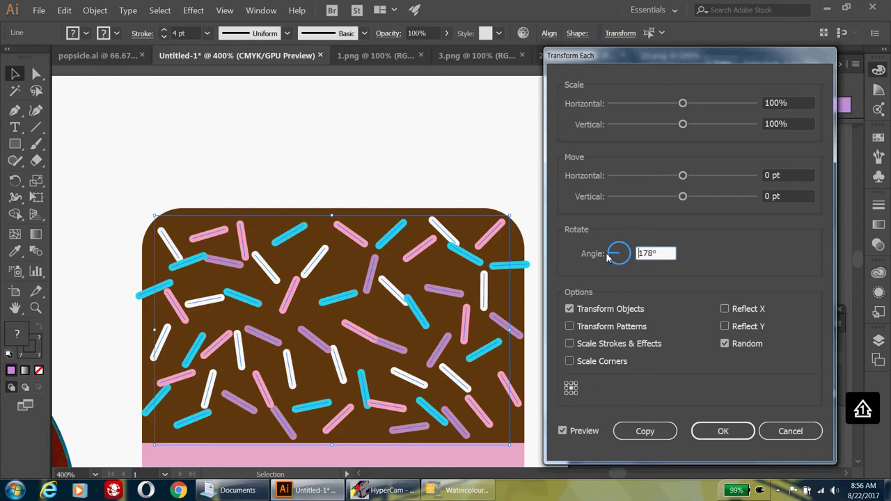
pyautogui.moveTo(666, 252); pyautogui.dragTo(637, 253)
pyautogui.write('360')
pyautogui.click(724, 433)
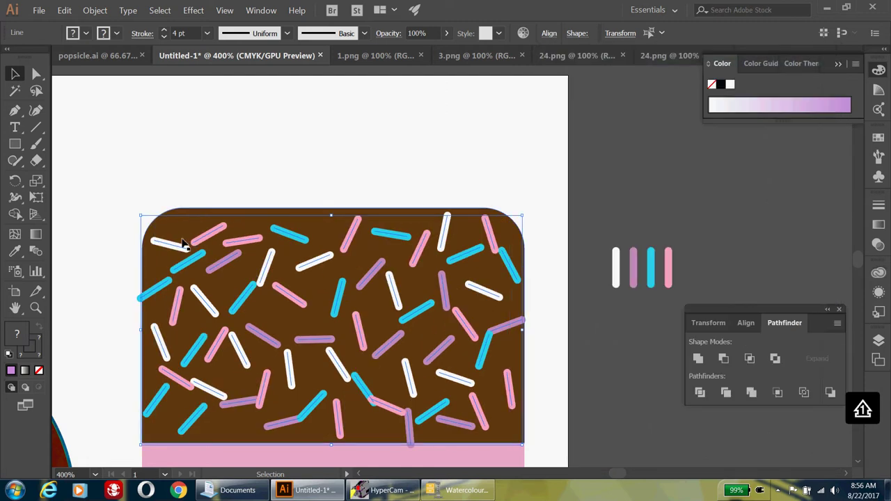
# Shift the upper-left white sprinkle further inside the brown section and delete the blue and purple sprinkles crossing its left and bottom edges
pyautogui.click(268, 155)
pyautogui.moveTo(175, 259)
pyautogui.mouseDown()
pyautogui.moveTo(184, 239)
pyautogui.moveTo(175, 233)
pyautogui.moveTo(166, 243)
pyautogui.mouseUp()
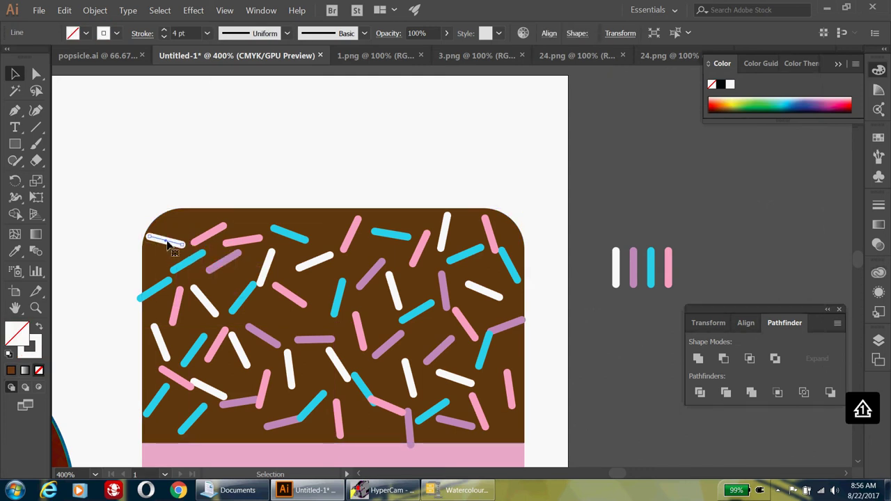
pyautogui.click(159, 295)
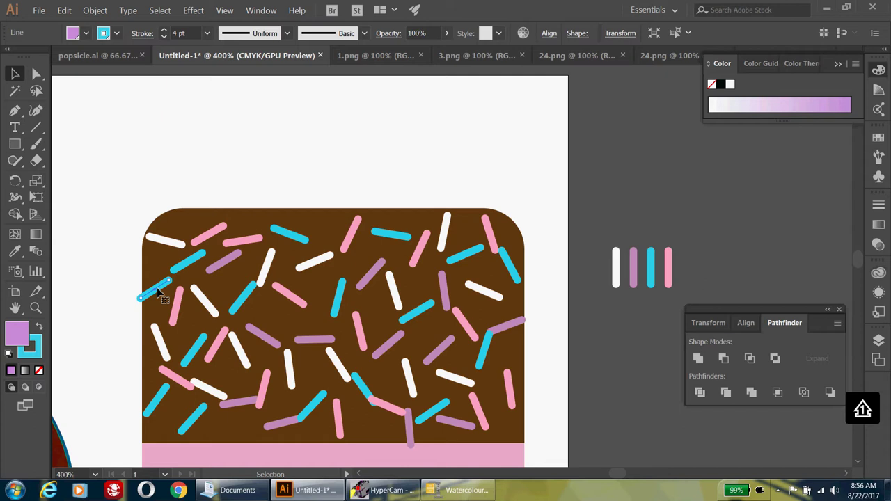
pyautogui.hotkey('ctrl', 'shift', 'a')
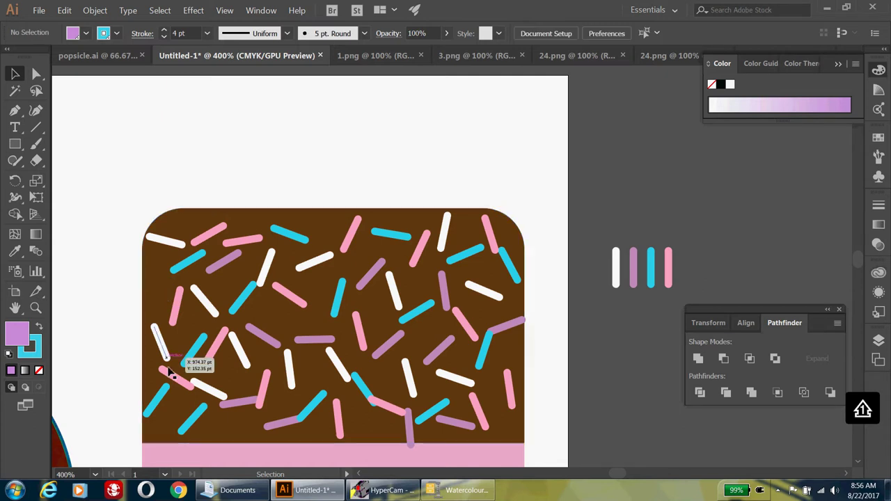
pyautogui.click(408, 426)
pyautogui.press('Delete')
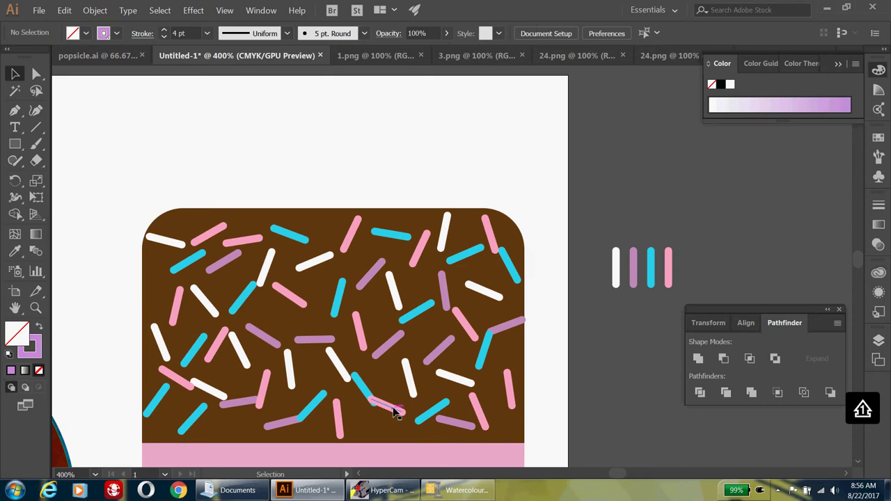
# Separate the overlapping pink, blue and purple sprinkles near the brown section's lower middle, and move the purple one inside the right edge
pyautogui.moveTo(394, 429); pyautogui.dragTo(393, 430)
pyautogui.click(368, 383)
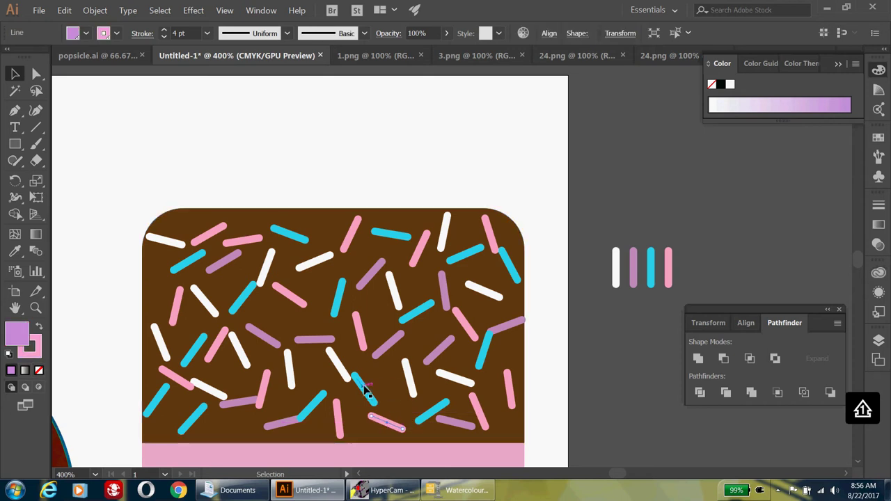
pyautogui.moveTo(317, 418); pyautogui.dragTo(319, 405)
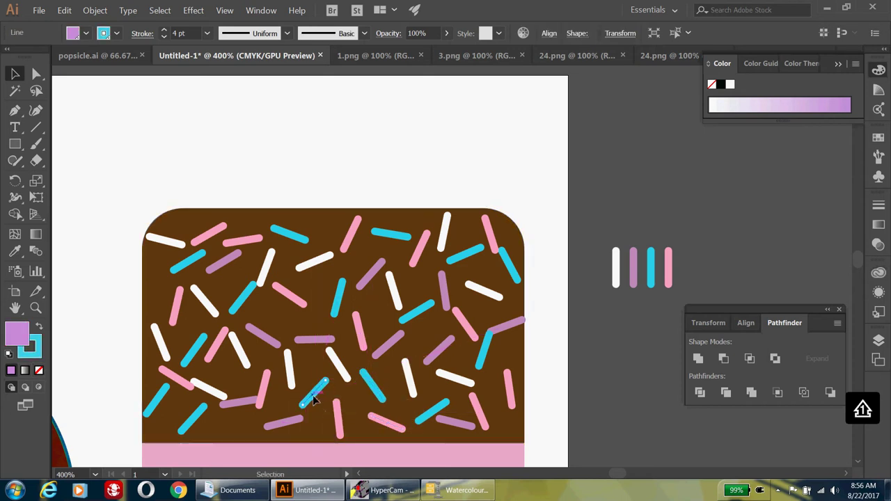
pyautogui.moveTo(508, 331); pyautogui.dragTo(505, 321)
pyautogui.moveTo(499, 245); pyautogui.dragTo(496, 244)
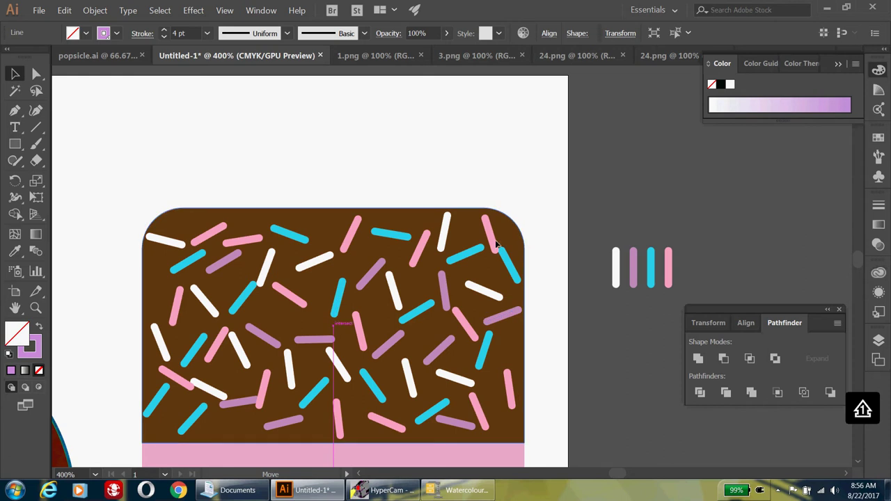
pyautogui.click(490, 238)
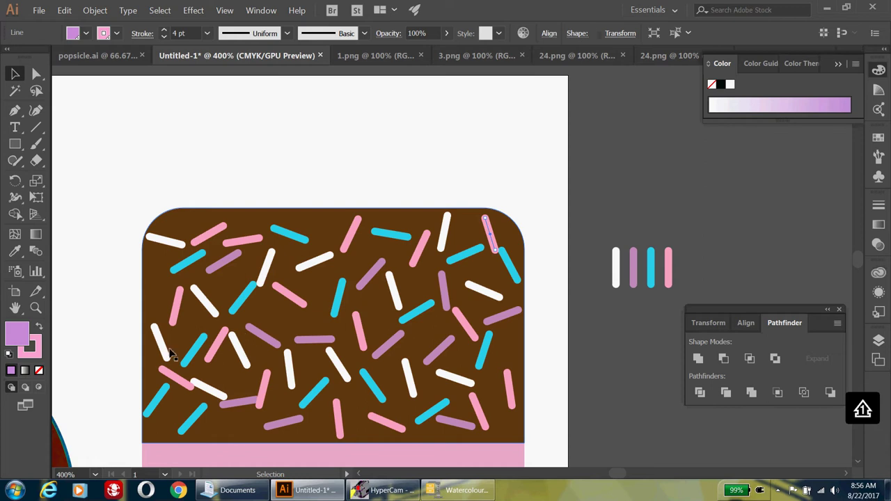
# Delete the white sprinkle touching the pink one in the lower left of the brown section
pyautogui.click(200, 386)
pyautogui.click(208, 395)
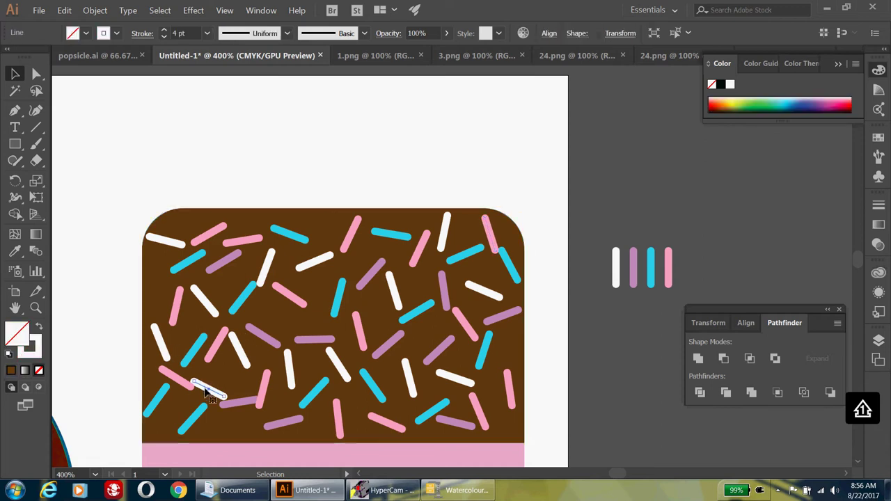
pyautogui.press('Delete')
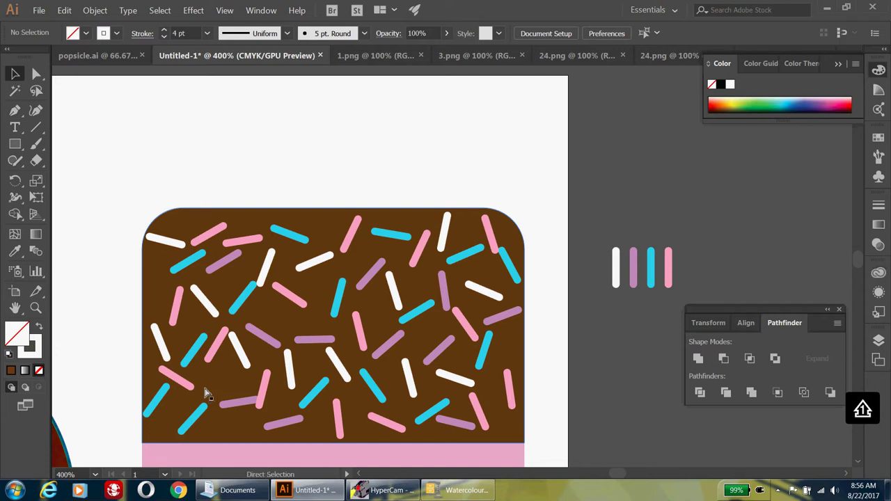
# Unite the popsicle's pink and yellow sections into a single shape
pyautogui.hotkey('ctrl', '-')
pyautogui.hotkey('ctrl', '-')
pyautogui.hotkey('ctrl', '-')
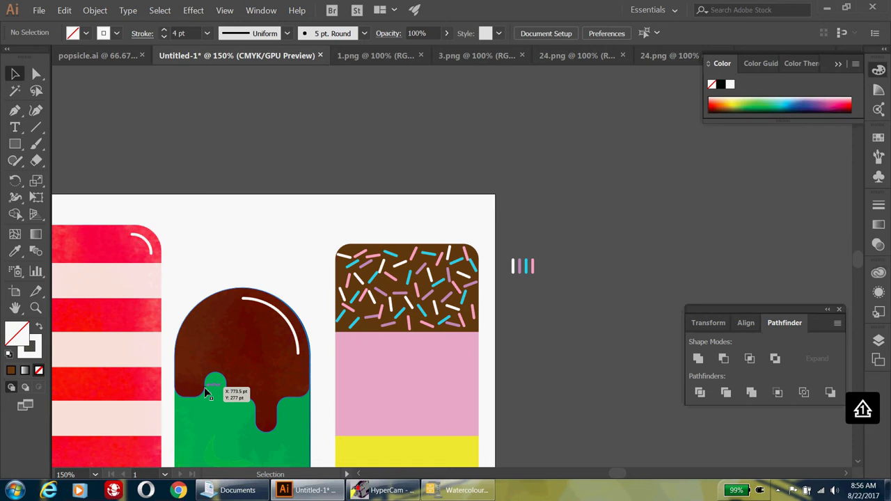
pyautogui.click(370, 317)
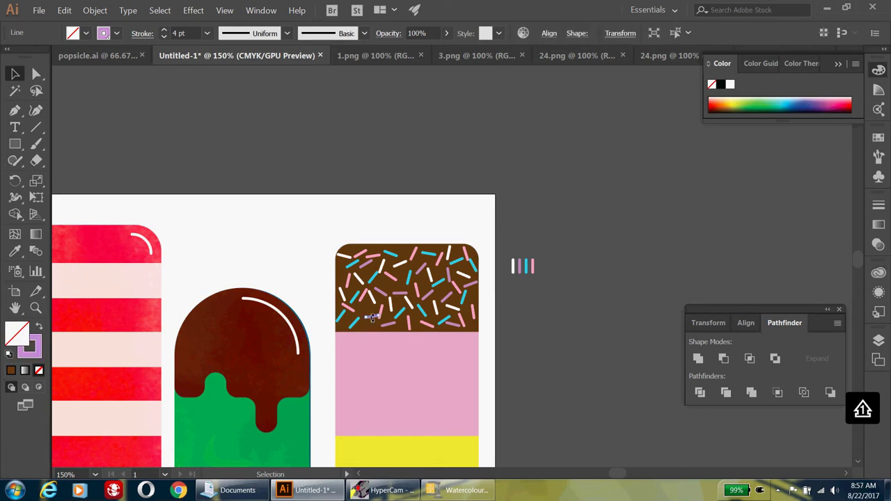
pyautogui.scroll(-3, 411, 325)
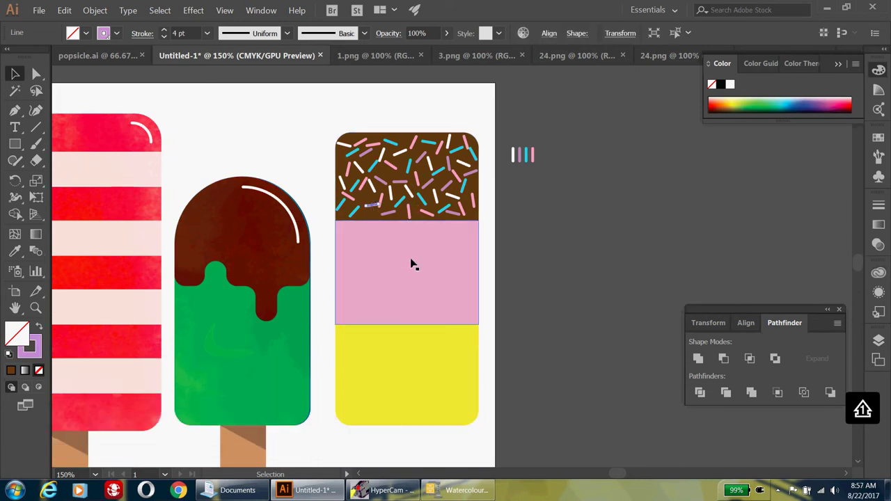
pyautogui.scroll(-2, 412, 263)
pyautogui.scroll(-1, 412, 264)
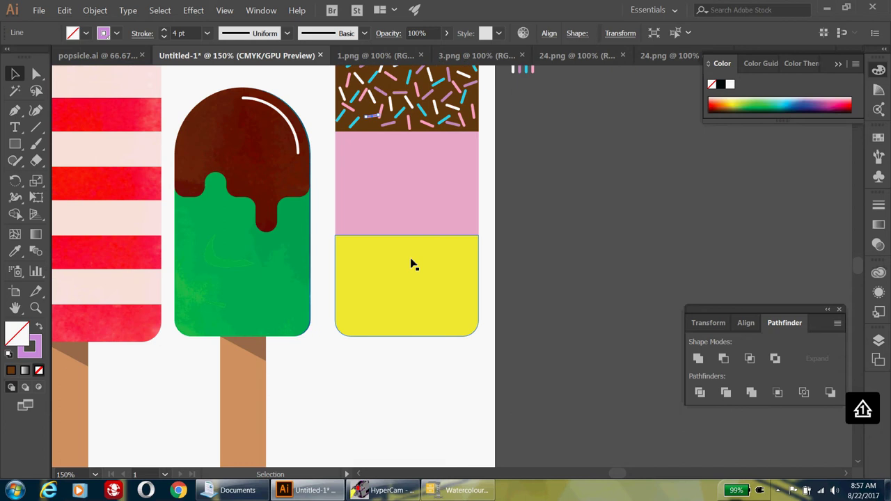
pyautogui.scroll(1, 412, 264)
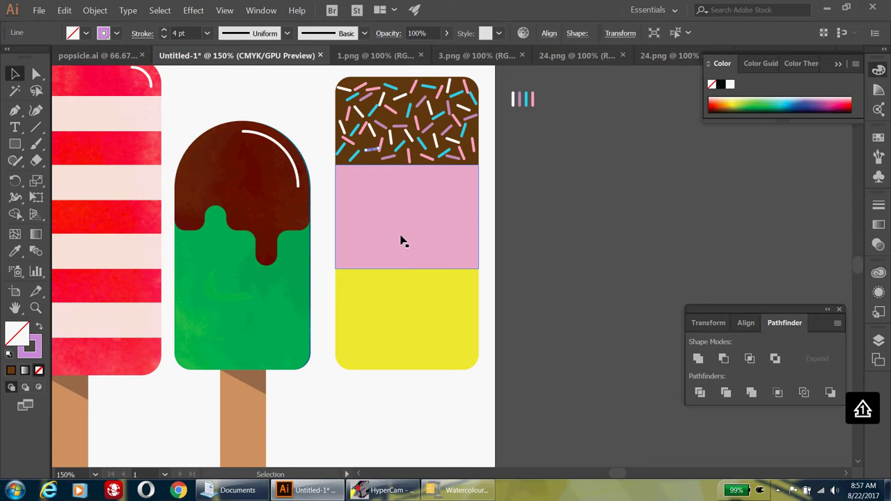
pyautogui.click(383, 240)
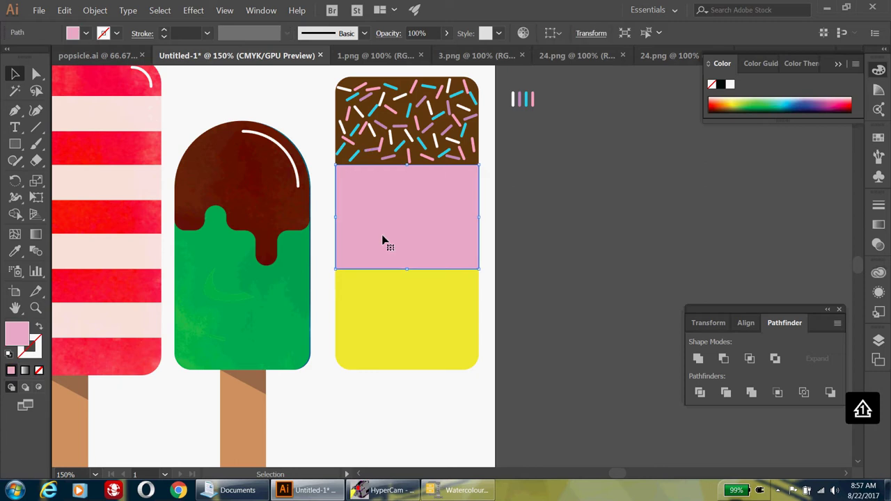
pyautogui.keyDown('shift'); pyautogui.click(390, 311); pyautogui.keyUp('shift')
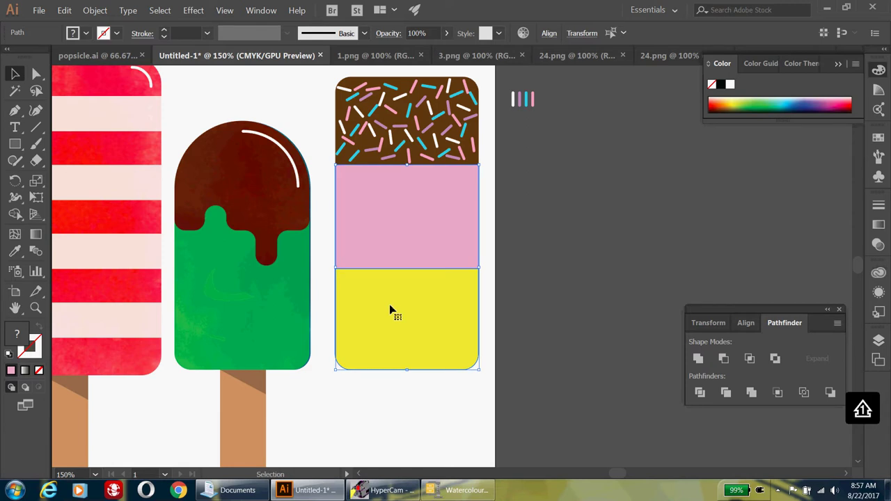
pyautogui.press('a')
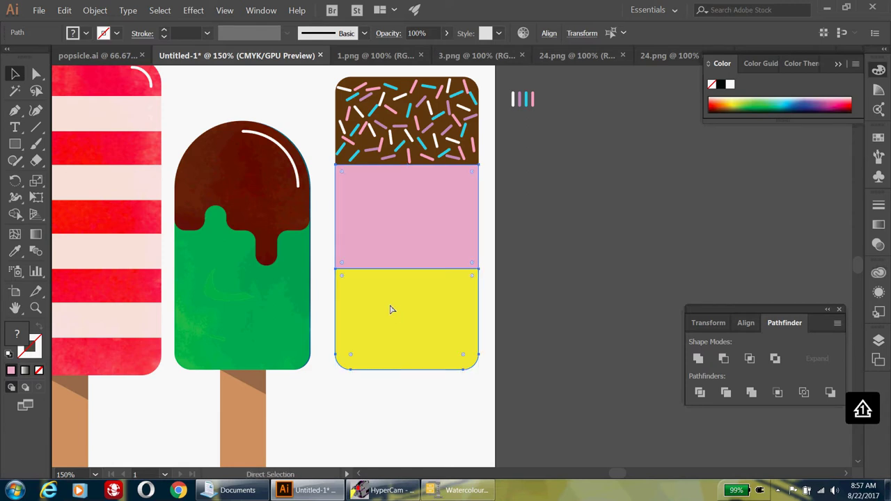
pyautogui.press('v')
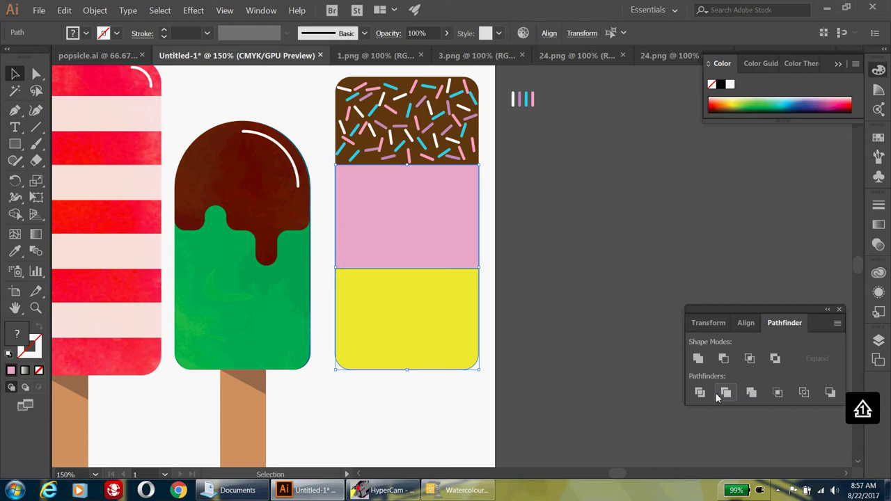
pyautogui.click(698, 359)
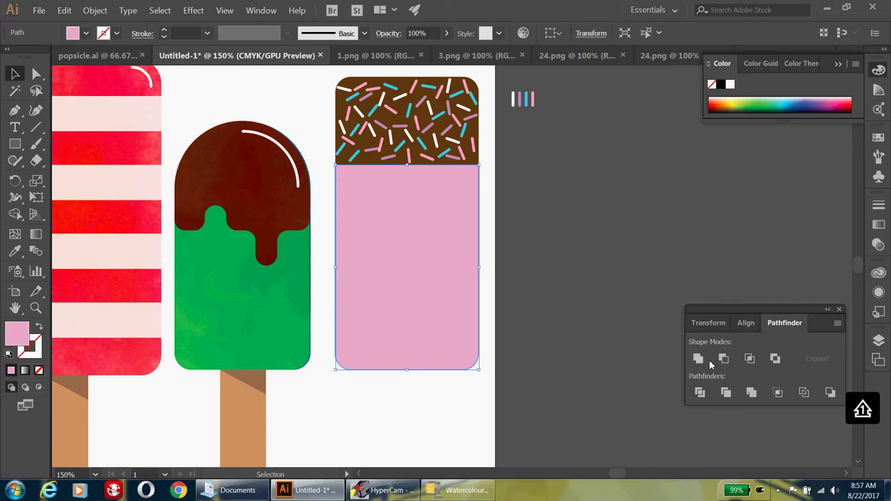
# Bring the united lower section of the popsicle to the front
pyautogui.rightClick(383, 341)
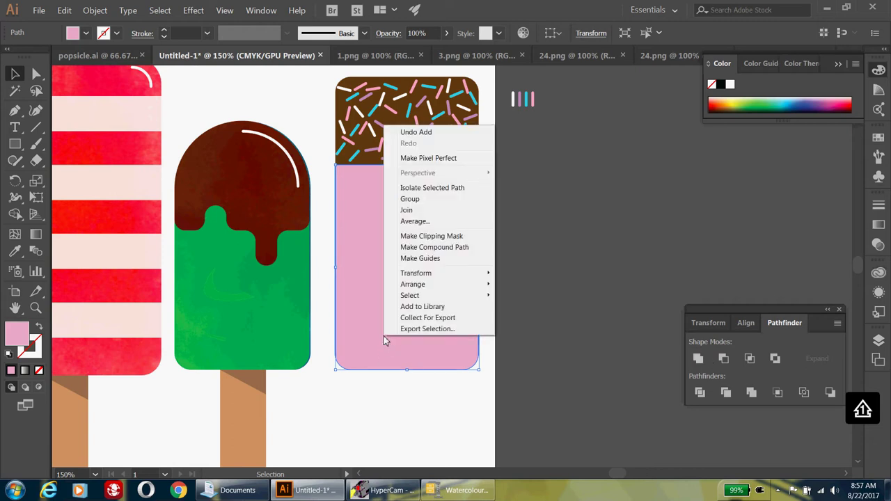
pyautogui.moveTo(433, 286)
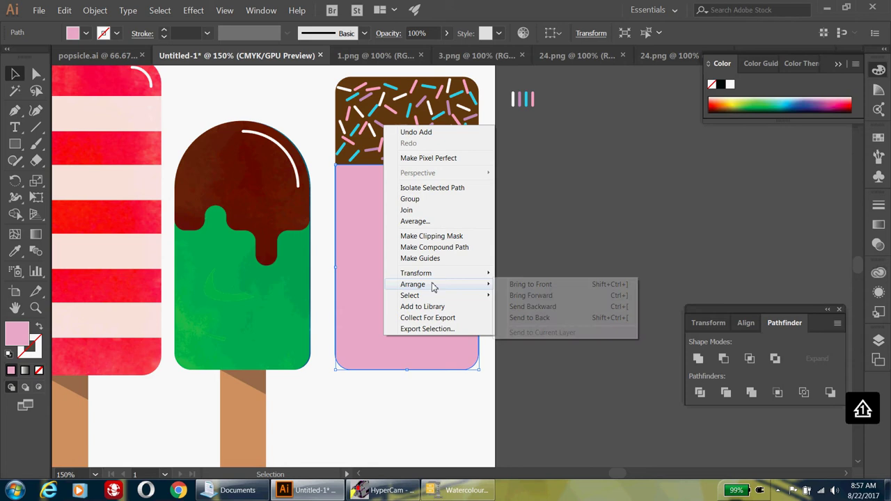
pyautogui.click(544, 286)
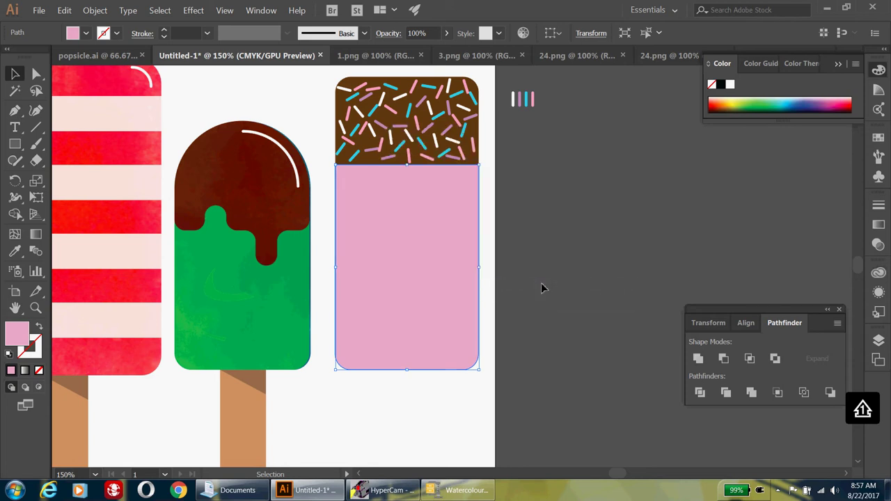
# Switch to WinZip and open 16.png from the Watercolour-Circles archive with Adobe Illustrator CC 2017
pyautogui.click(445, 492)
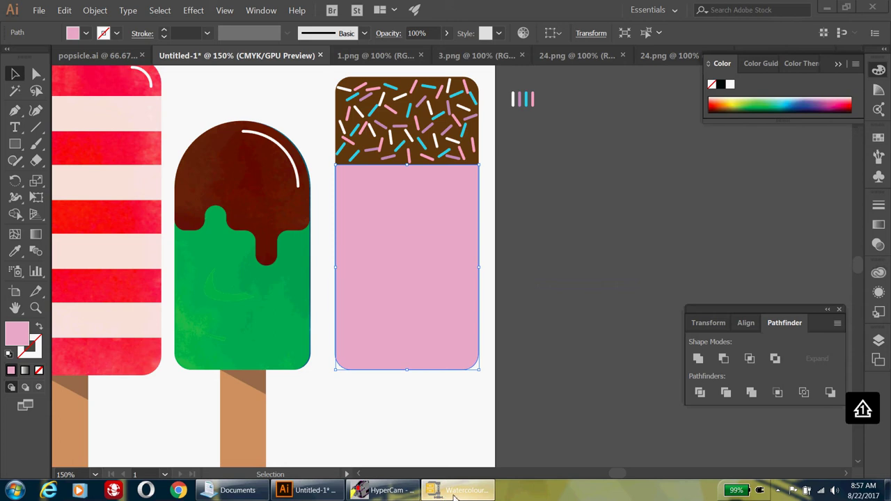
pyautogui.click(462, 495)
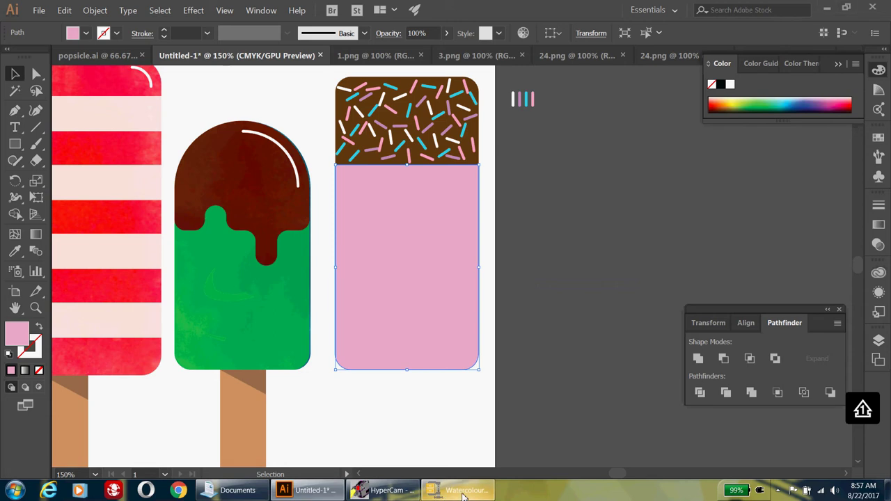
pyautogui.click(463, 493)
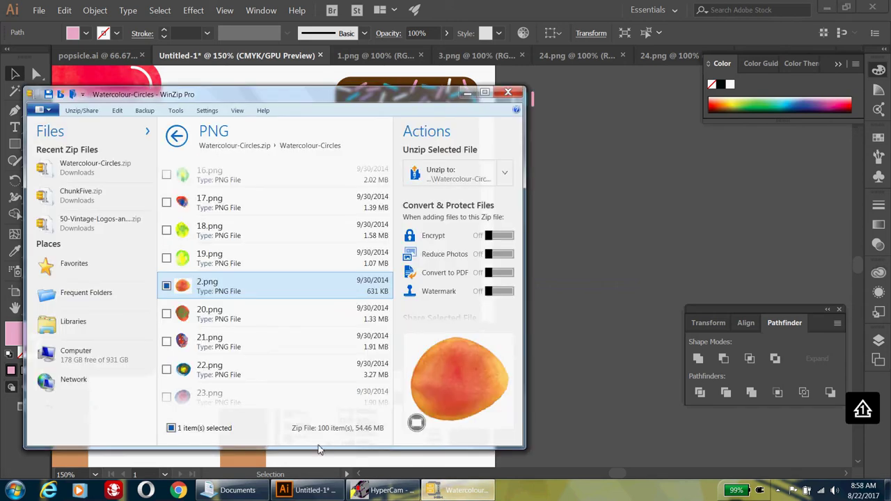
pyautogui.scroll(2, 300, 270)
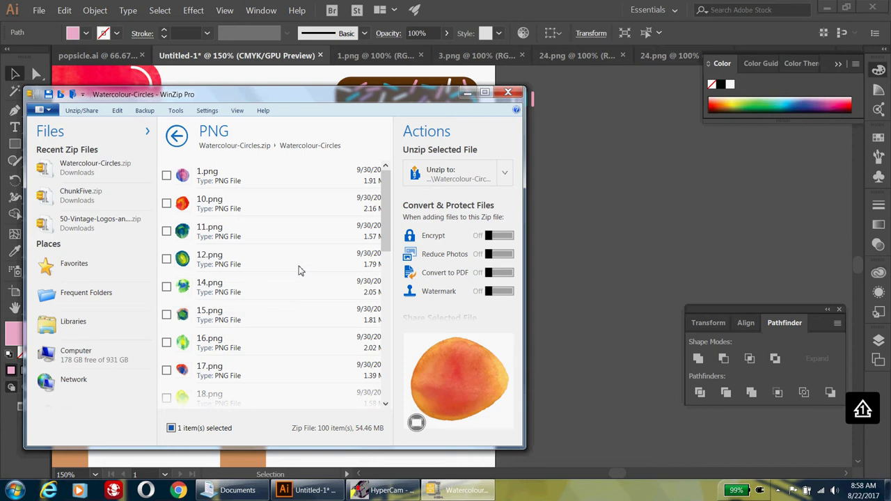
pyautogui.click(241, 349)
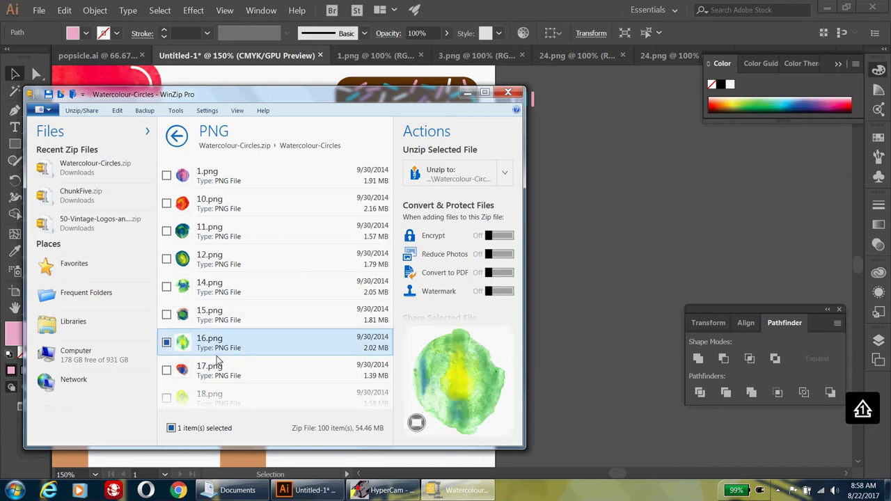
pyautogui.rightClick(212, 348)
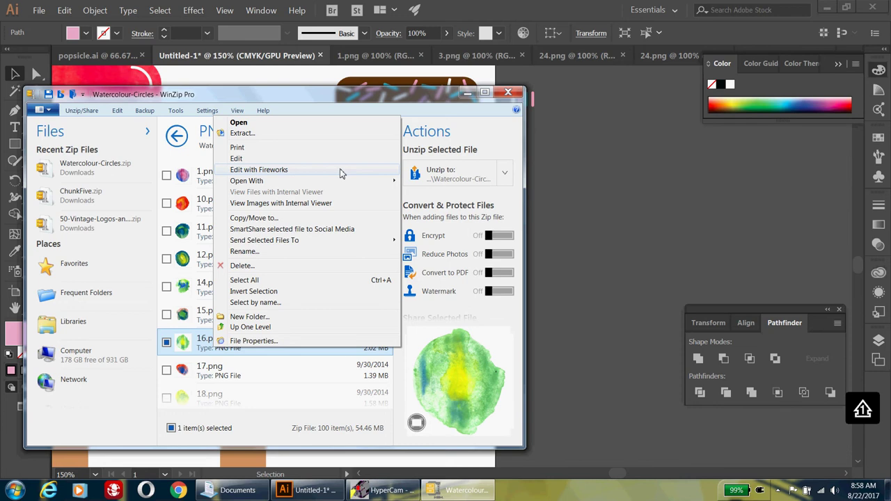
pyautogui.moveTo(338, 180)
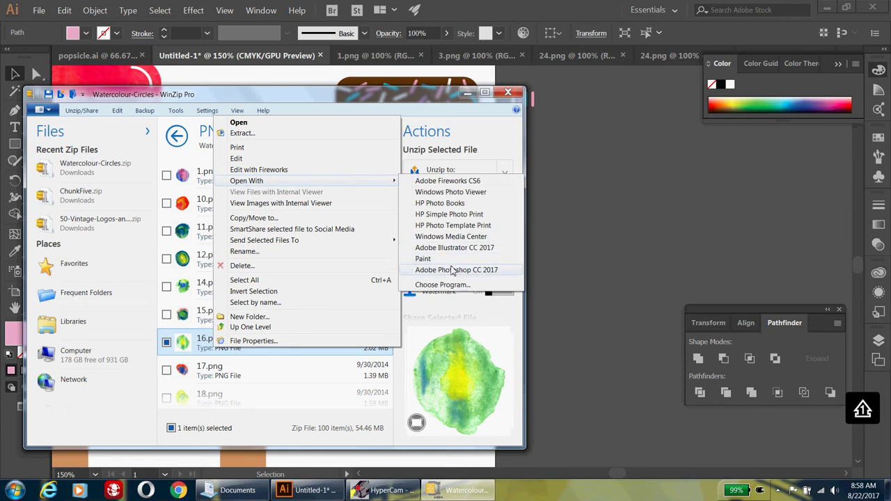
pyautogui.click(451, 248)
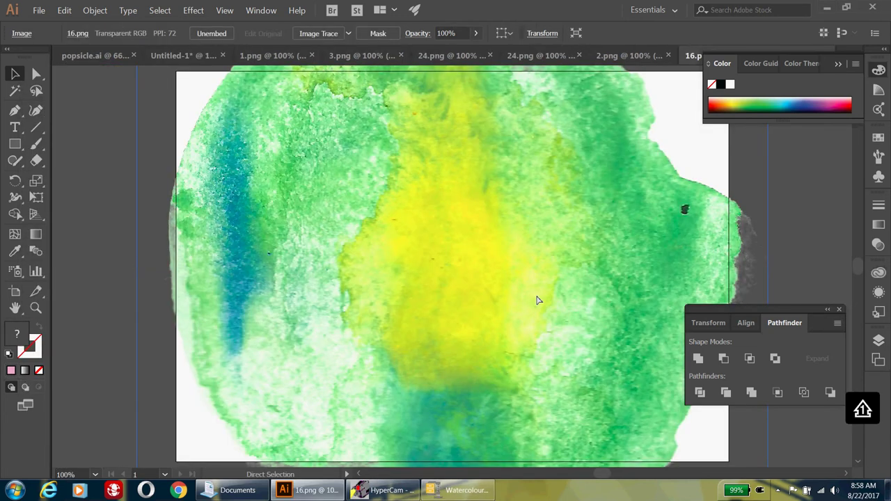
# Paste the 16.png watercolour image into the Untitled-1 popsicle document and scale it down to about a third of its size
pyautogui.click(185, 56)
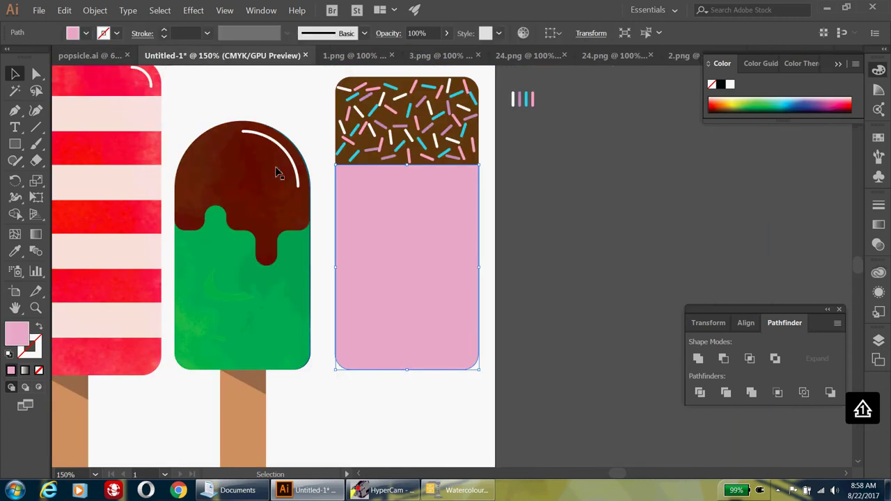
pyautogui.click(581, 341)
pyautogui.hotkey('ctrl', 'v')
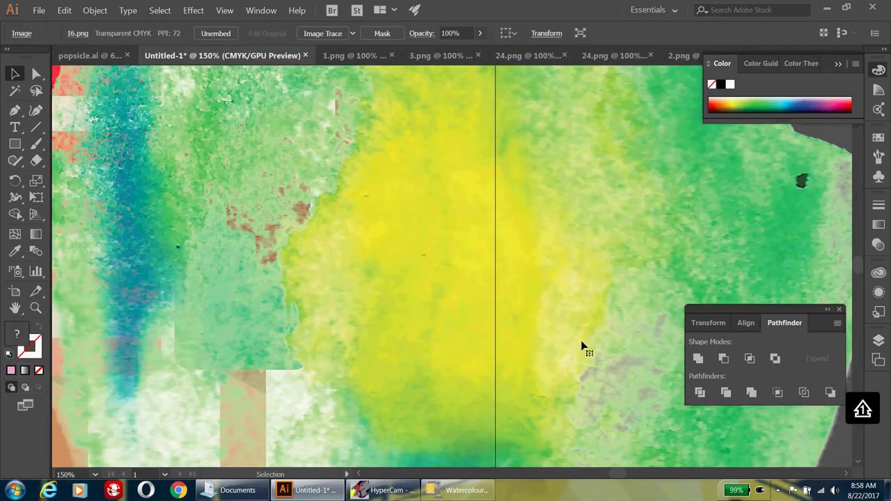
pyautogui.hotkey('ctrl', '-')
pyautogui.hotkey('ctrl', '-')
pyautogui.hotkey('ctrl', '-')
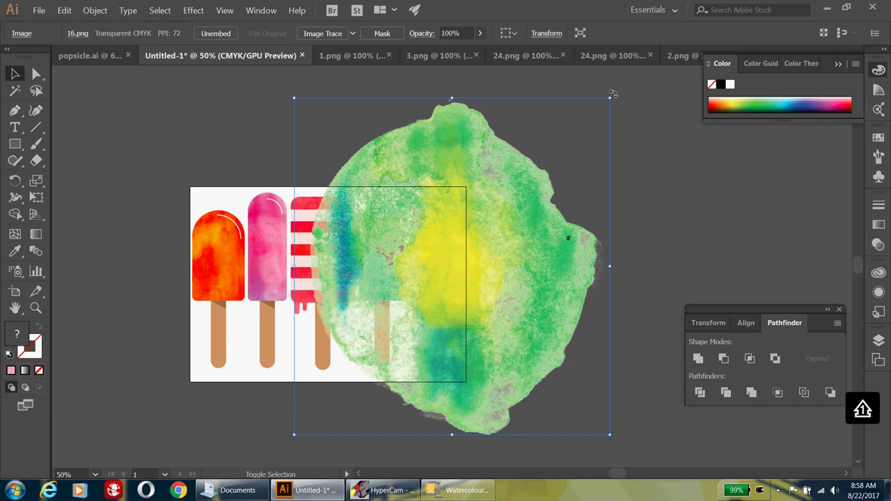
pyautogui.moveTo(612, 102); pyautogui.dragTo(427, 322)
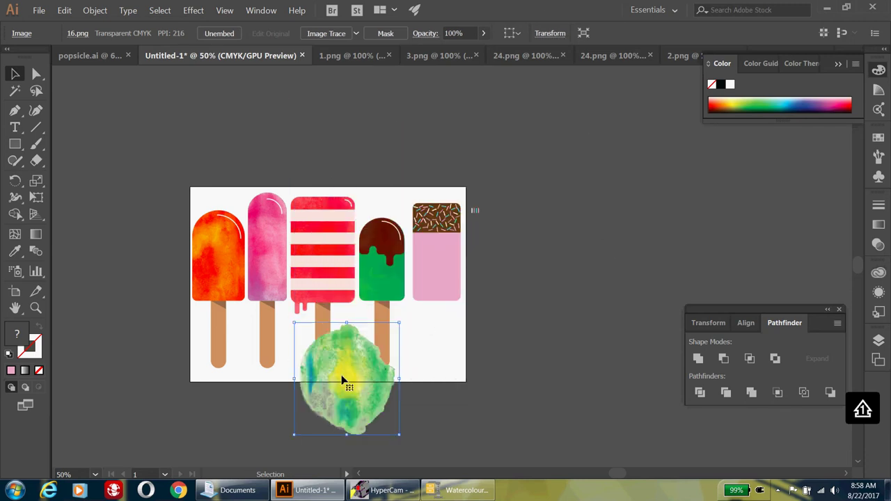
# Move the watercolour image off the artboard and bring the fifth popsicle's pink lower section to the front
pyautogui.moveTo(342, 378); pyautogui.dragTo(551, 288)
pyautogui.click(446, 287)
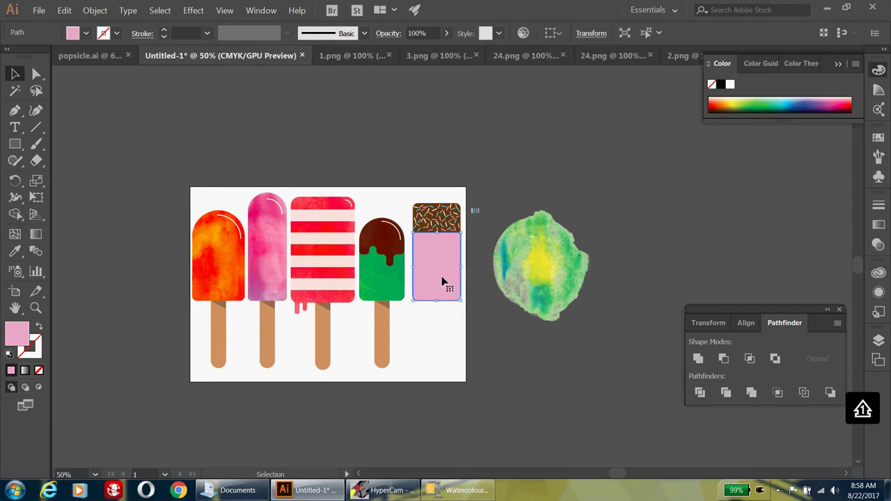
pyautogui.rightClick(441, 276)
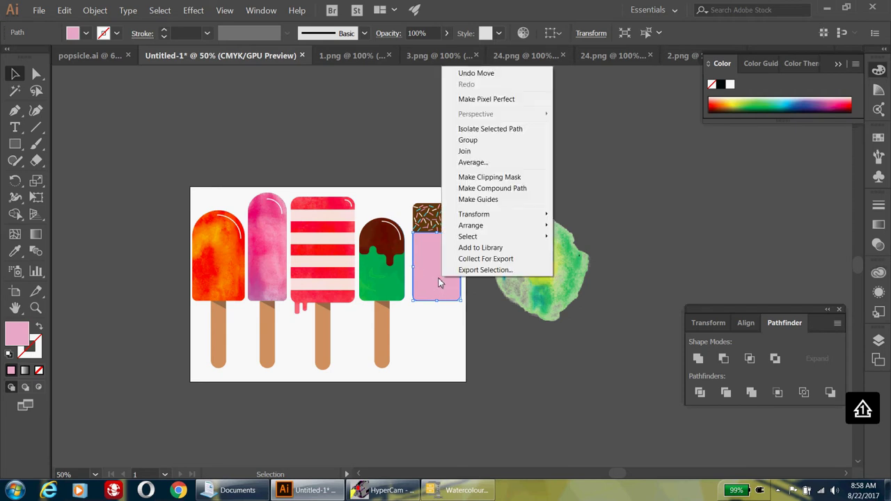
pyautogui.moveTo(512, 226)
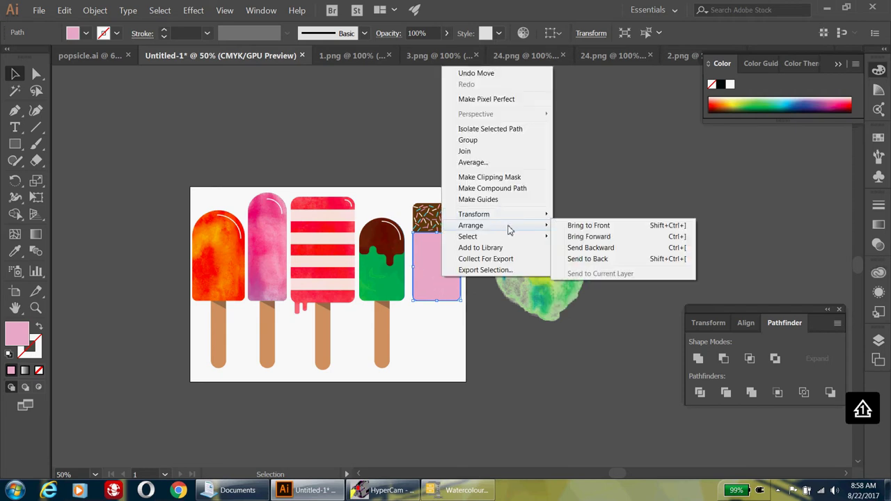
pyautogui.click(582, 225)
# Centre the watercolour image behind the pink lower section and clip it to that shape with a clipping mask
pyautogui.moveTo(564, 276); pyautogui.dragTo(453, 285)
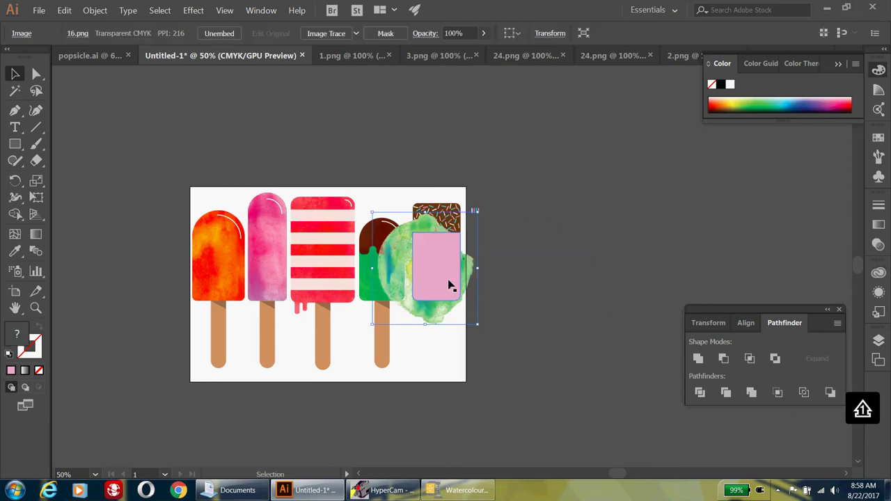
pyautogui.moveTo(424, 319); pyautogui.dragTo(440, 313)
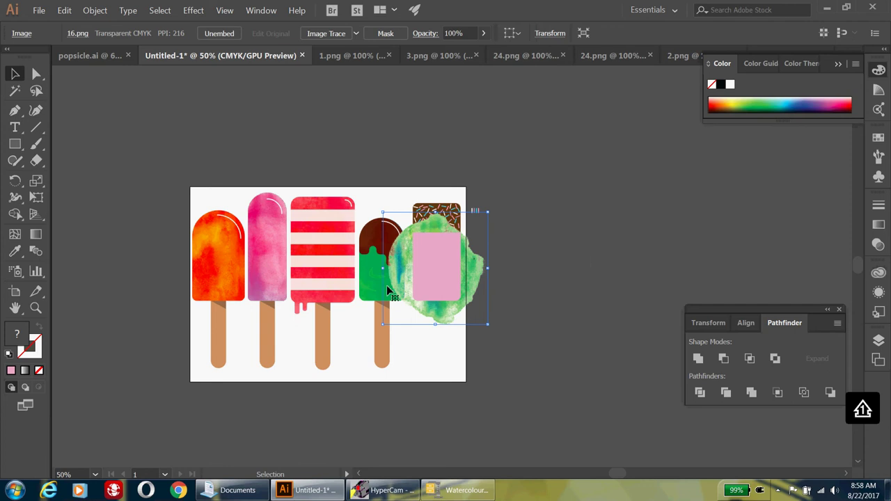
pyautogui.keyDown('shift'); pyautogui.click(444, 282); pyautogui.keyUp('shift')
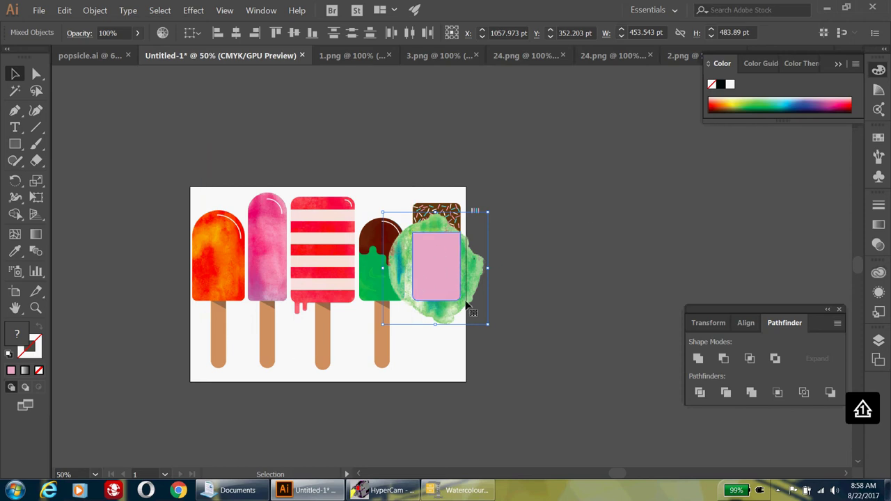
pyautogui.rightClick(440, 276)
pyautogui.click(477, 350)
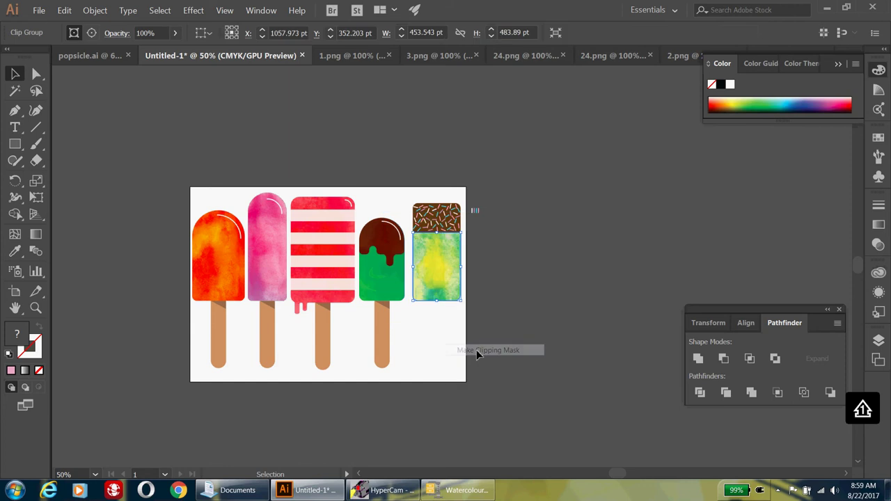
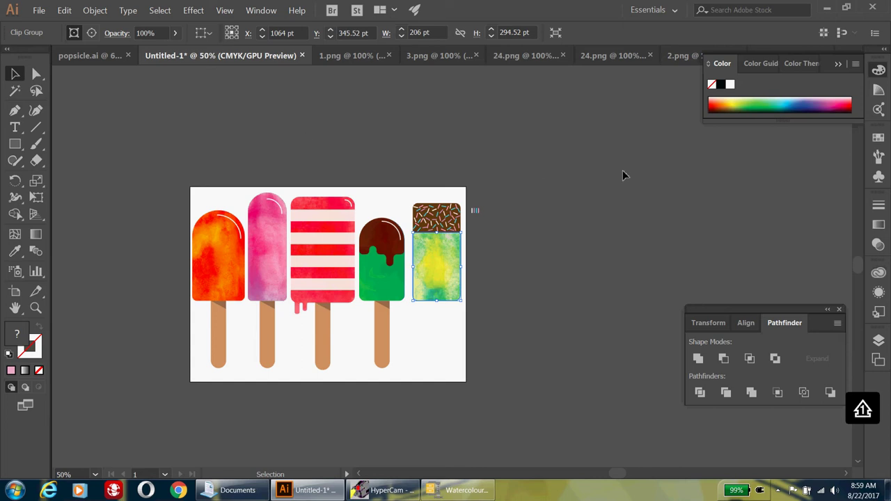
# Set the blend mode of the clipped watercolour on the lower section to Screen
pyautogui.click(743, 326)
pyautogui.click(709, 323)
pyautogui.click(784, 323)
pyautogui.click(261, 10)
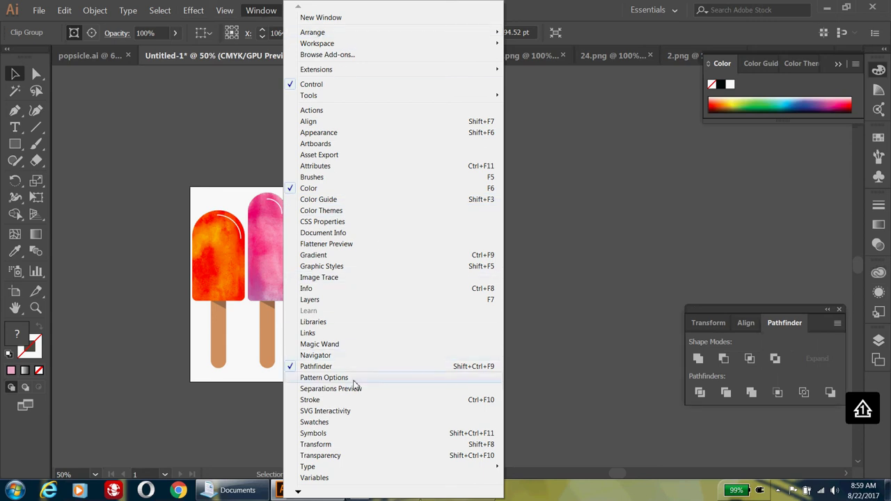
pyautogui.click(322, 456)
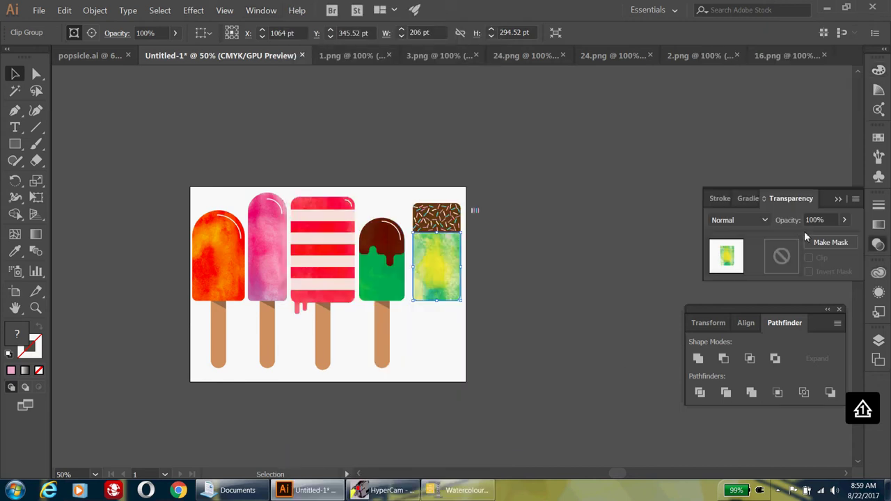
pyautogui.click(766, 222)
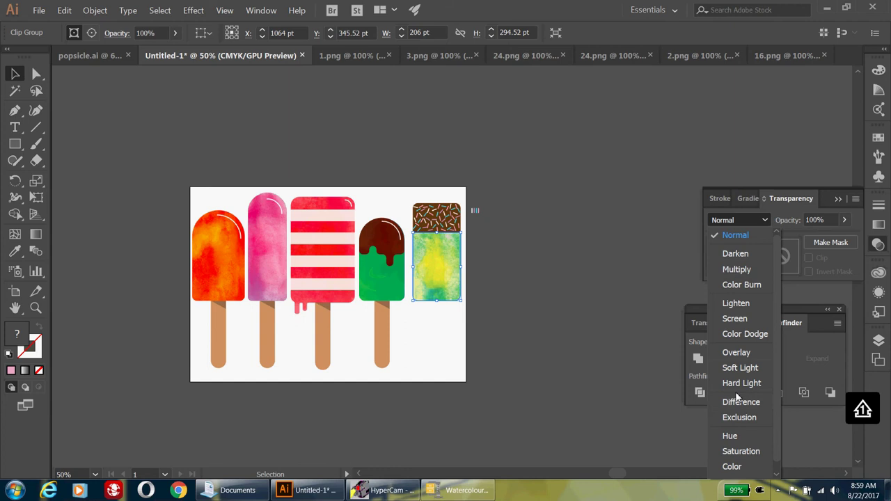
pyautogui.click(731, 318)
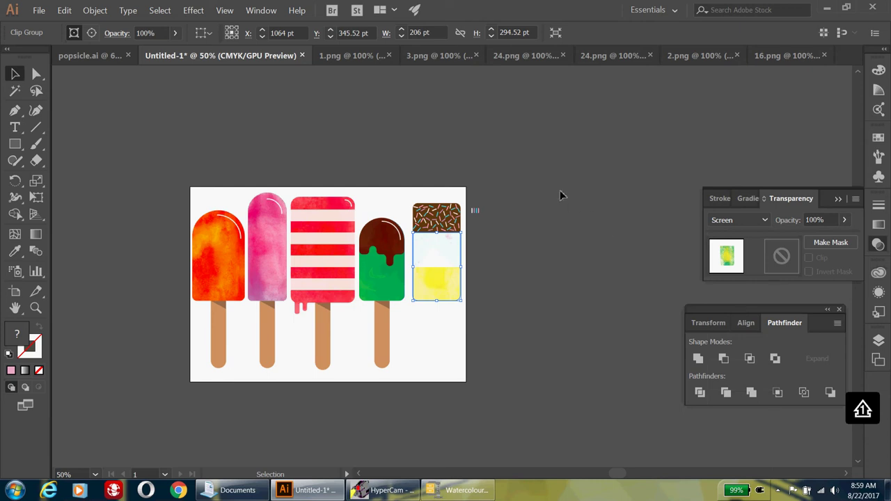
# Duplicate the fifth popsicle's brown top section in place and bring the copy in front of the sprinkles
pyautogui.hotkey('ctrl', '=')
pyautogui.hotkey('ctrl', '=')
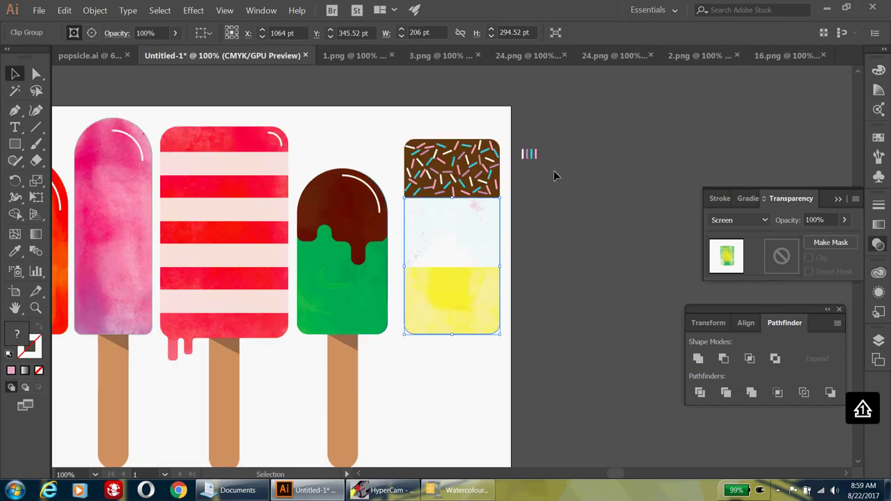
pyautogui.click(498, 180)
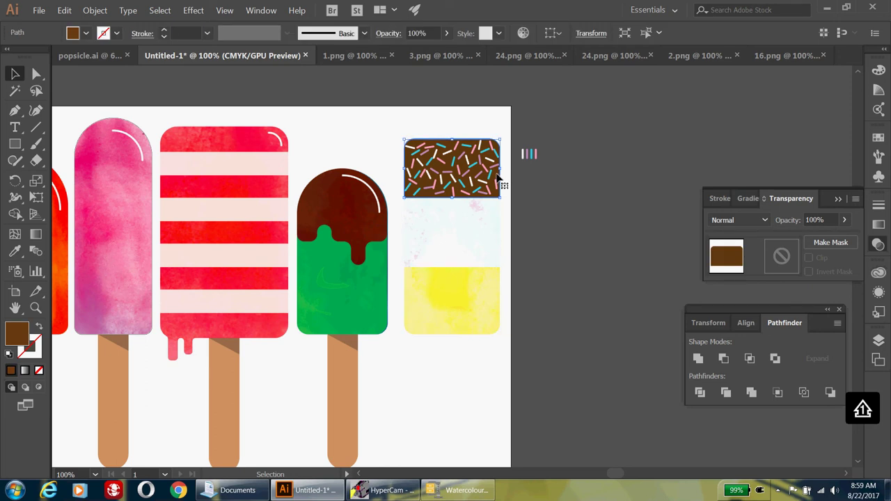
pyautogui.press('ctrl')
pyautogui.press('ctrl')
pyautogui.rightClick(496, 193)
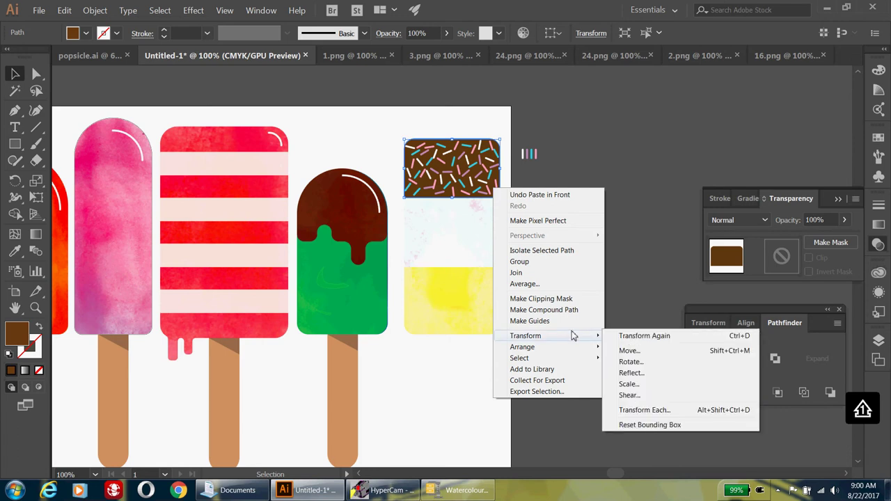
pyautogui.moveTo(566, 347)
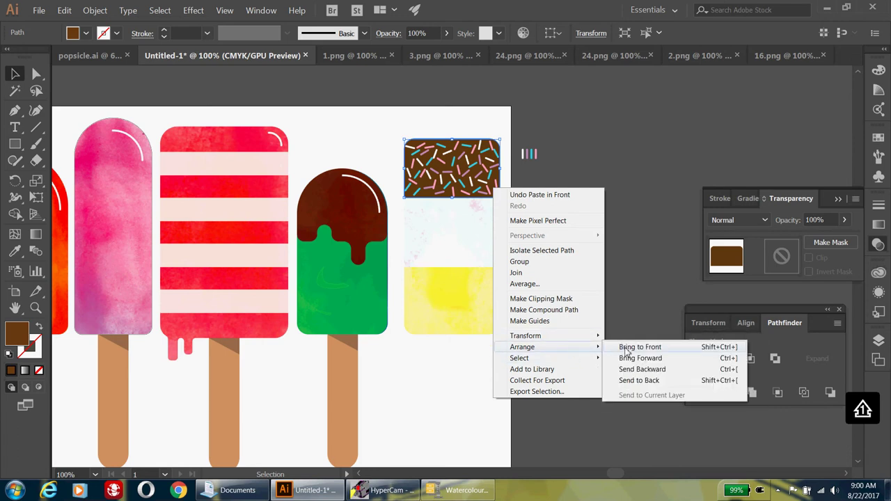
pyautogui.click(625, 348)
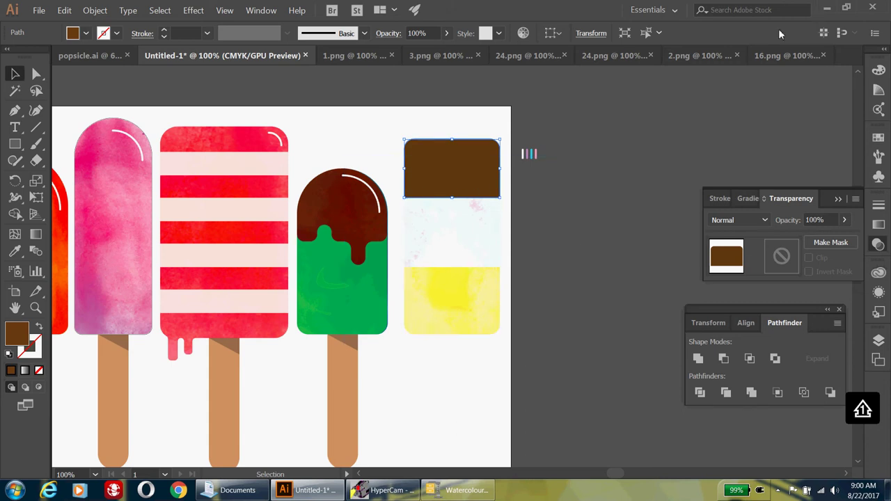
# Paste another copy of the 16.png watercolour into Untitled-1, scale it down and place it beside the artboard
pyautogui.click(777, 56)
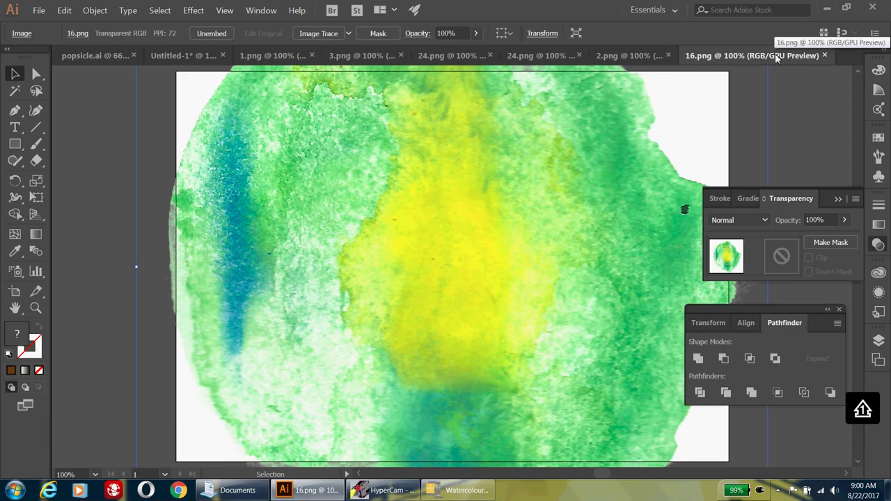
pyautogui.click(184, 56)
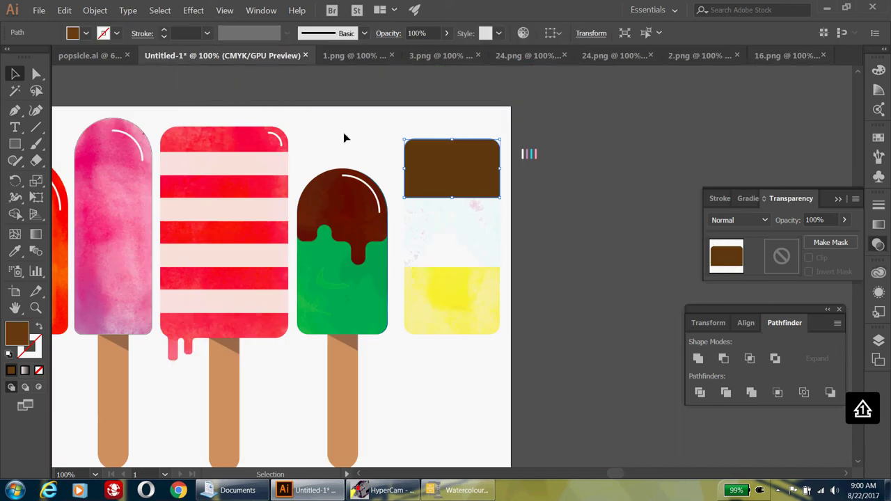
pyautogui.click(607, 206)
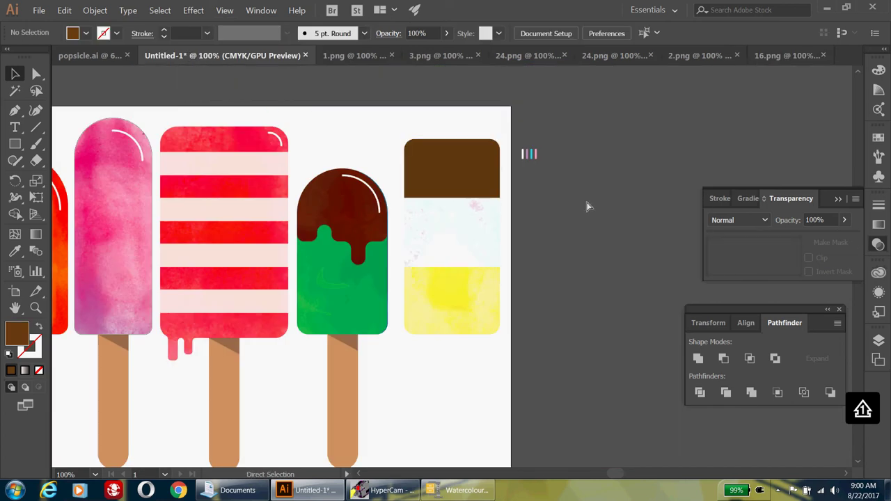
pyautogui.hotkey('ctrl', 'v')
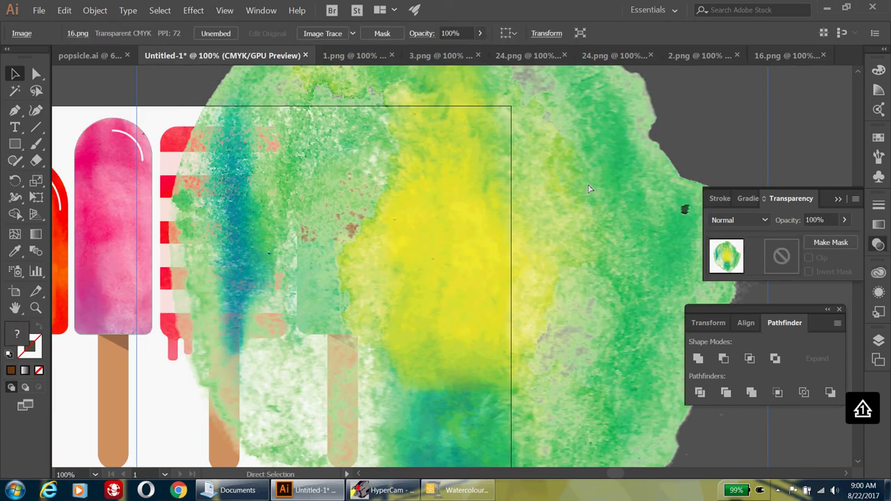
pyautogui.hotkey('ctrl', '-')
pyautogui.hotkey('ctrl', '-')
pyautogui.moveTo(611, 96); pyautogui.dragTo(535, 208)
pyautogui.moveTo(564, 245); pyautogui.dragTo(583, 230)
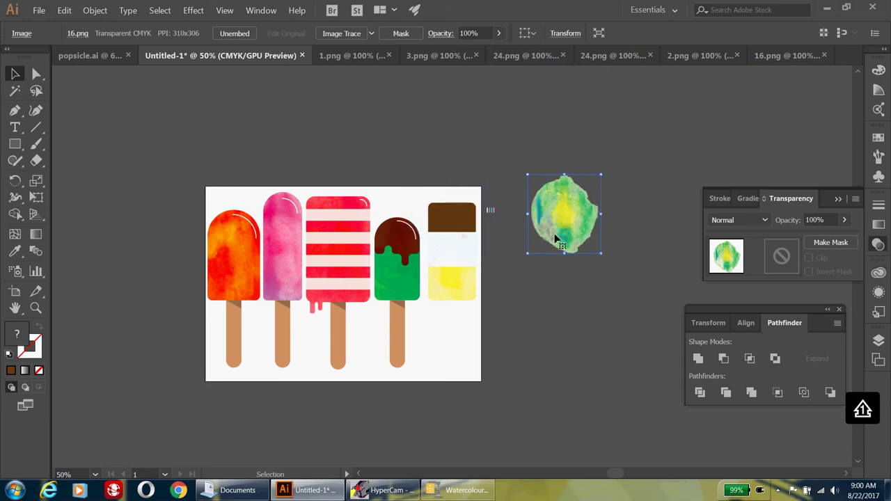
# Arrange the brown copy of the top section in front of the watercolour image
pyautogui.rightClick(448, 218)
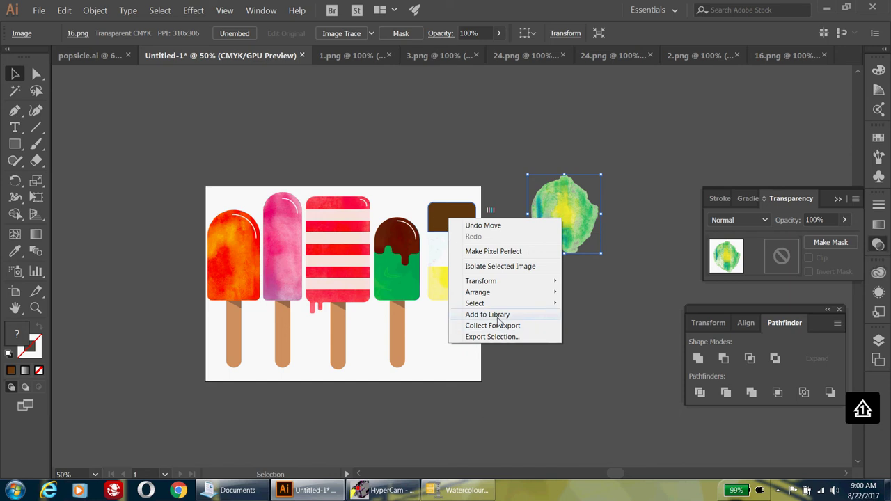
pyautogui.moveTo(496, 295)
pyautogui.click(592, 292)
pyautogui.moveTo(585, 216)
pyautogui.mouseDown()
pyautogui.moveTo(471, 229)
pyautogui.moveTo(442, 219)
pyautogui.moveTo(591, 227)
pyautogui.mouseUp()
pyautogui.click(454, 220)
pyautogui.rightClick(453, 216)
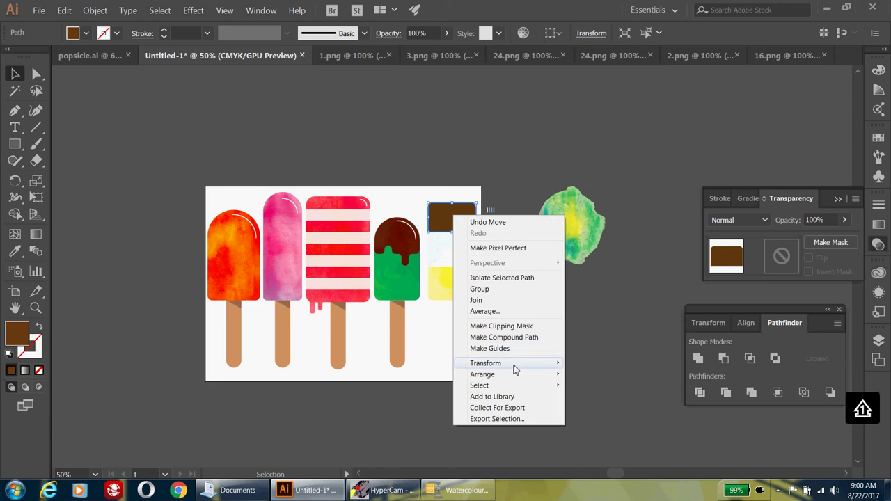
pyautogui.moveTo(516, 378)
pyautogui.click(593, 428)
# Position the watercolour image behind the brown copy and clip it to the top section's shape
pyautogui.moveTo(592, 251); pyautogui.dragTo(467, 238)
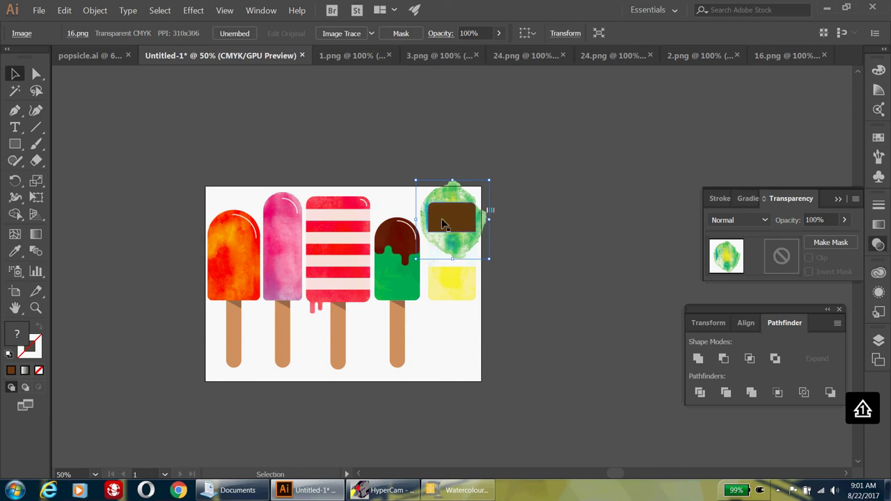
pyautogui.keyDown('shift'); pyautogui.click(454, 226); pyautogui.keyUp('shift')
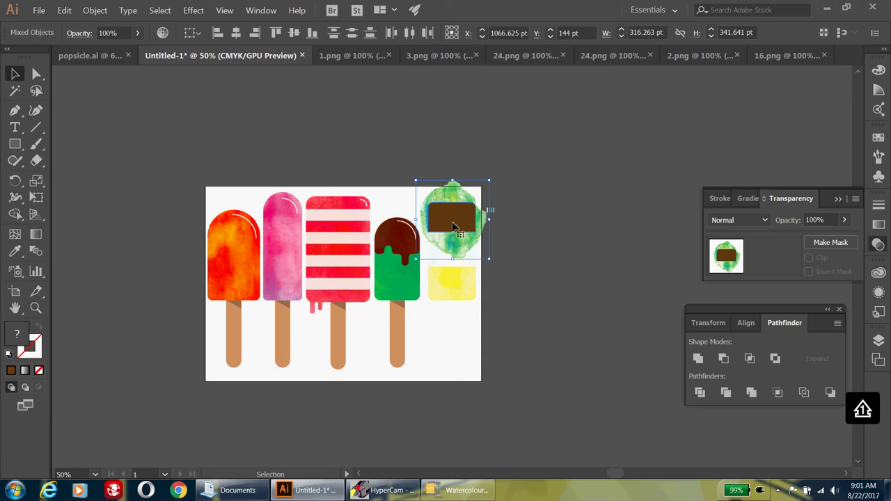
pyautogui.rightClick(453, 223)
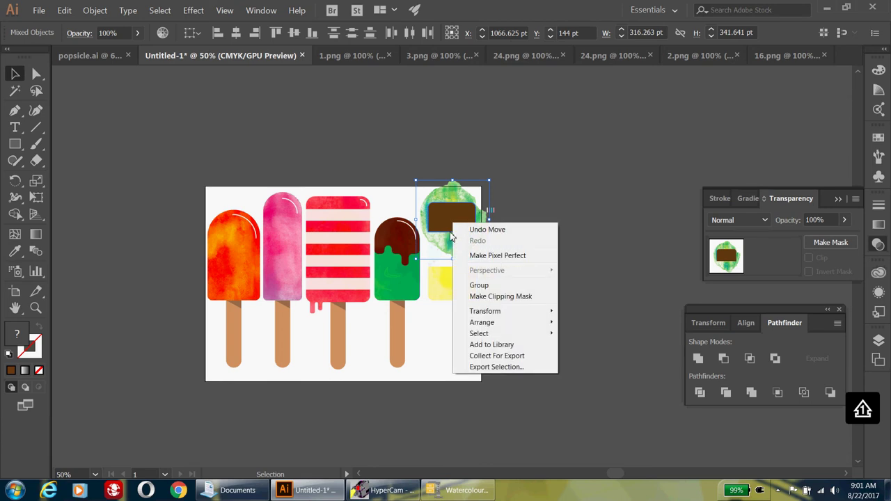
pyautogui.click(503, 296)
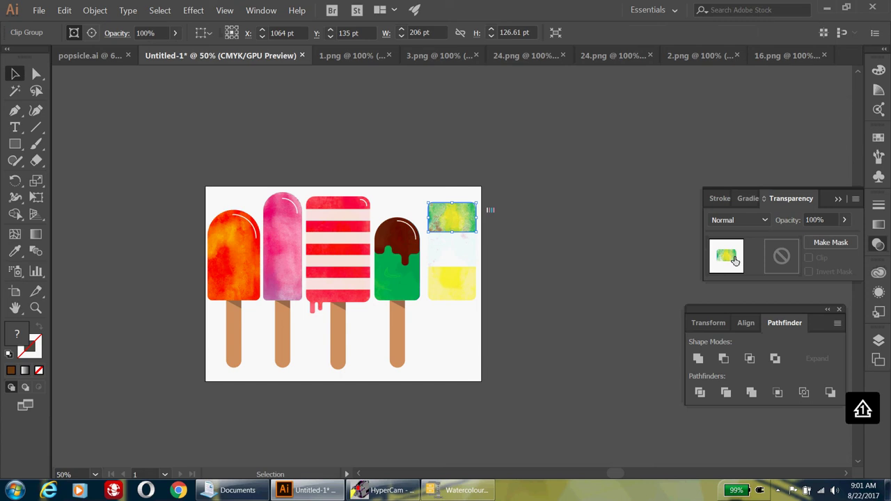
# Set the blend mode of the clipped watercolour over the sprinkle-covered top to Multiply
pyautogui.click(762, 222)
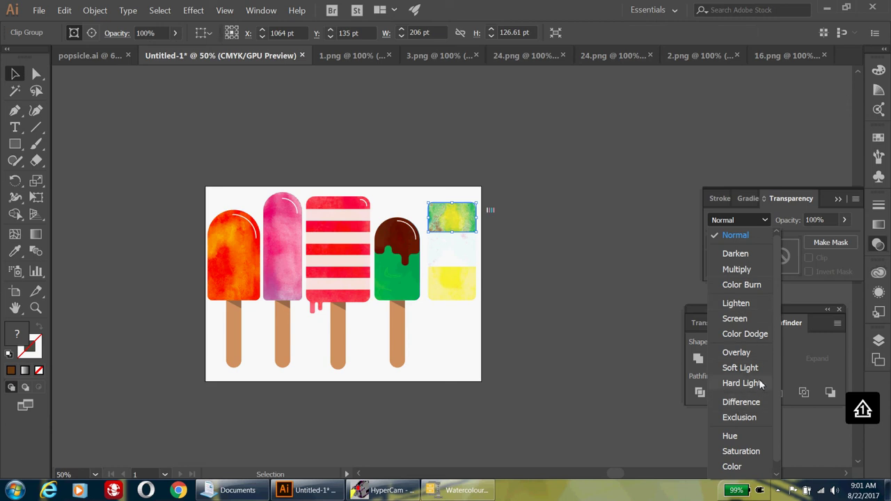
pyautogui.click(738, 269)
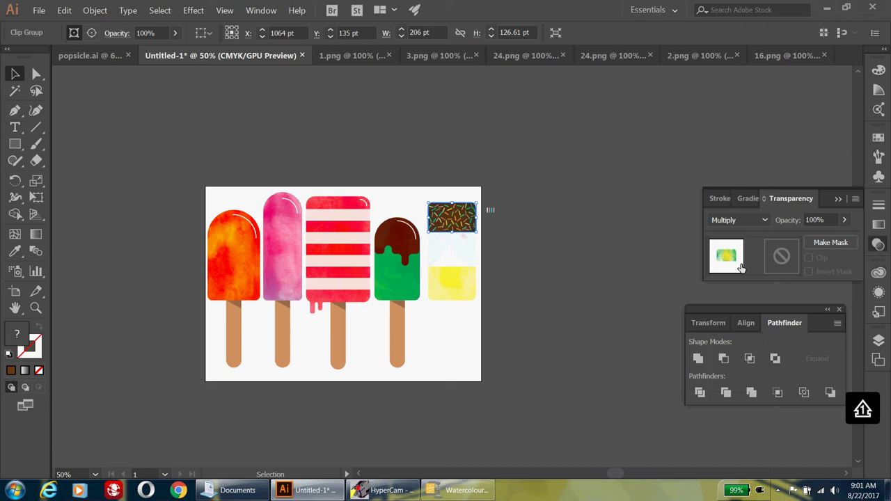
pyautogui.hotkey('ctrl', '+')
pyautogui.hotkey('ctrl', '+')
pyautogui.hotkey('ctrl', '+')
pyautogui.hotkey('ctrl', '+')
pyautogui.hotkey('ctrl', '+')
pyautogui.hotkey('ctrl', '+')
pyautogui.hotkey('ctrl', '+')
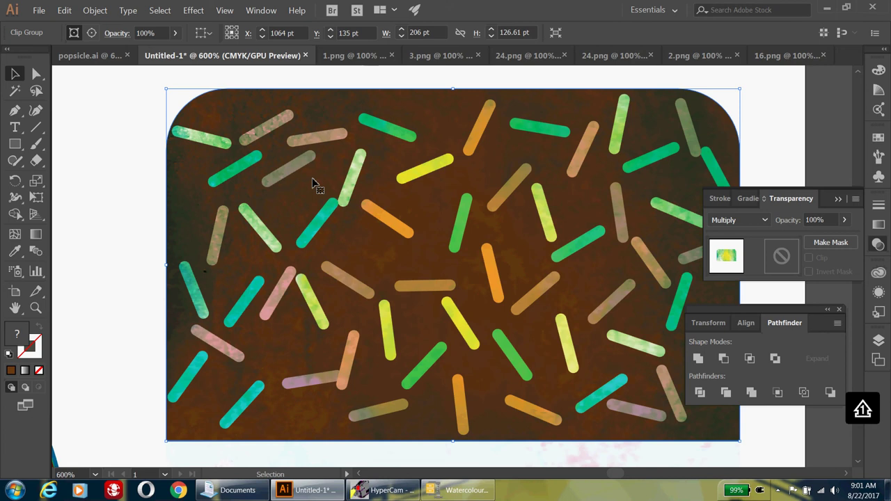
# Dock the Transparency panel group, collapse it and the Pathfinder group, and keep both clear of the artwork
pyautogui.moveTo(828, 200); pyautogui.dragTo(821, 176)
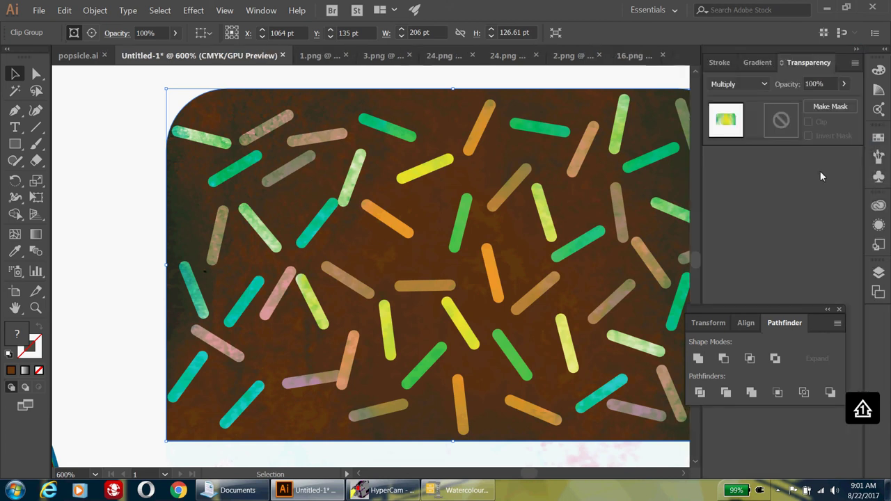
pyautogui.click(858, 50)
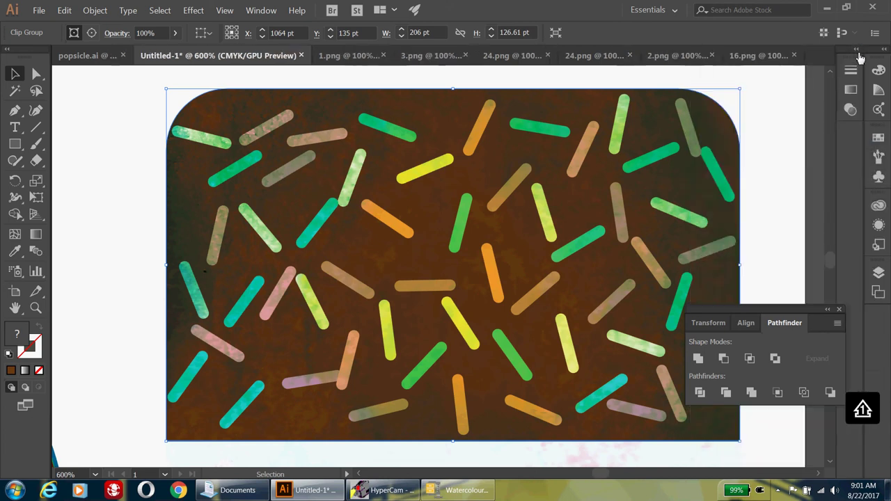
pyautogui.click(828, 309)
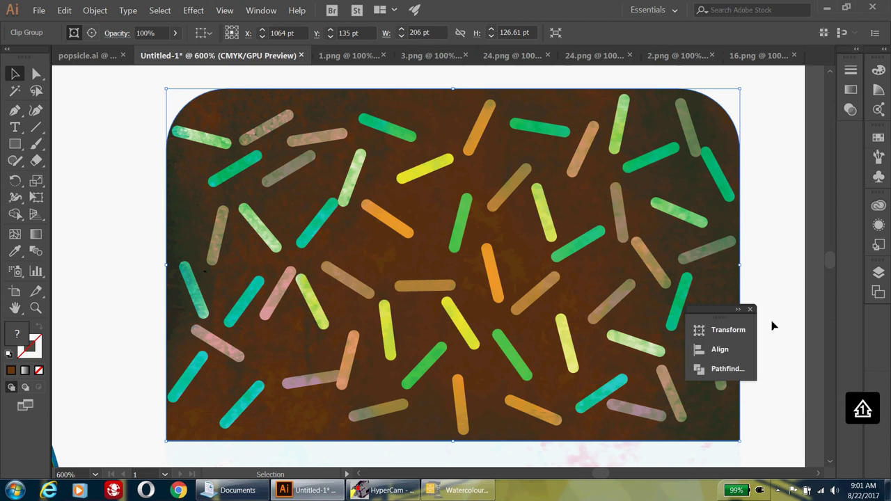
pyautogui.moveTo(722, 312); pyautogui.dragTo(842, 322)
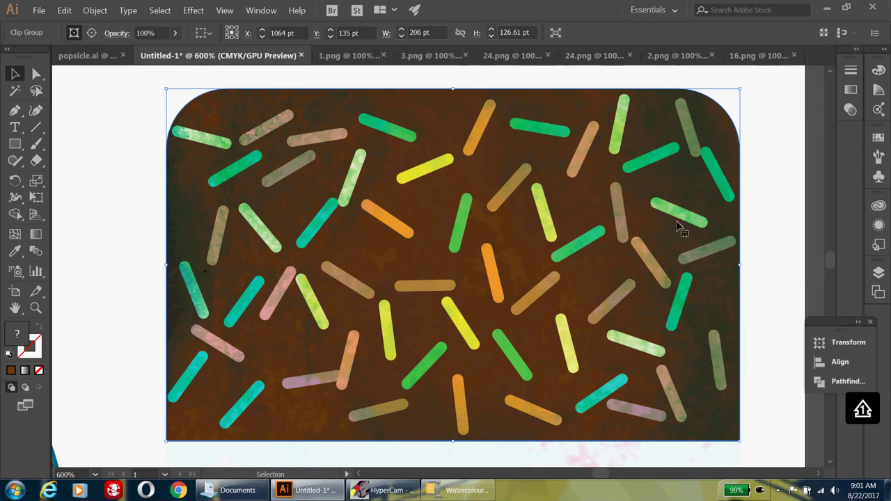
# Arrange the clipped watercolour behind the sprinkles and in front of the plain brown top section
pyautogui.click(788, 158)
pyautogui.click(732, 147)
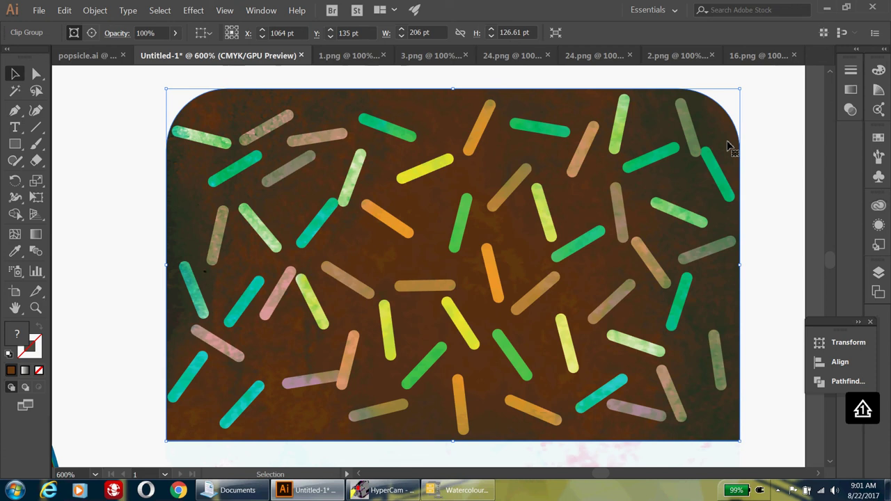
pyautogui.press('a')
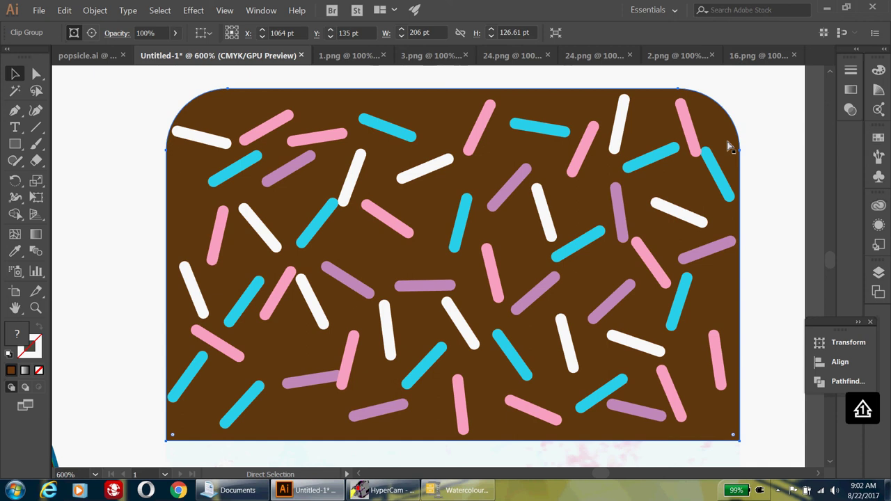
pyautogui.press('v')
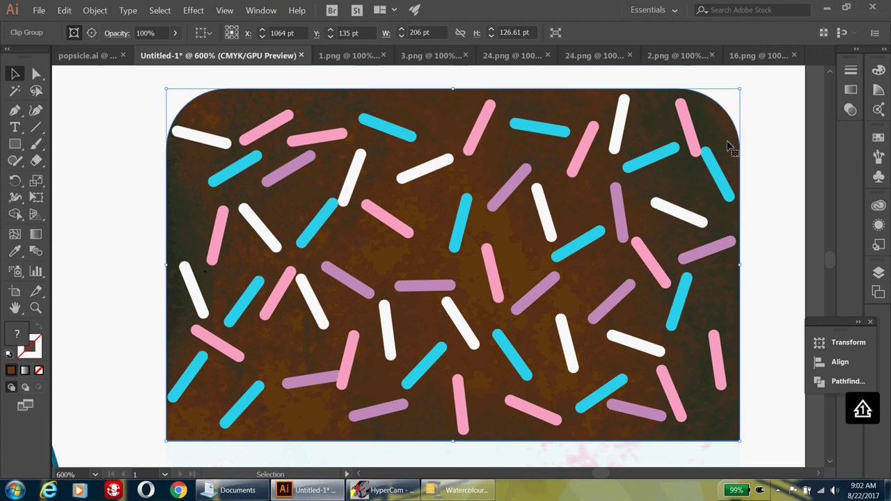
pyautogui.press('a')
# Copy the chocolate-dipped green popsicle's stick with its shadow about 225 pt horizontally, placing the copy beneath the fifth popsicle
pyautogui.hotkey('ctrl', '-')
pyautogui.hotkey('ctrl', '-')
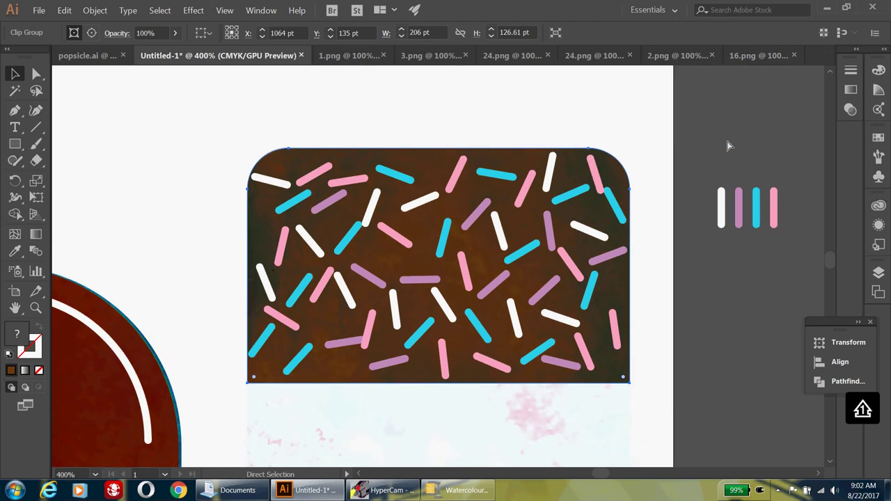
pyautogui.hotkey('ctrl', '-')
pyautogui.press('v')
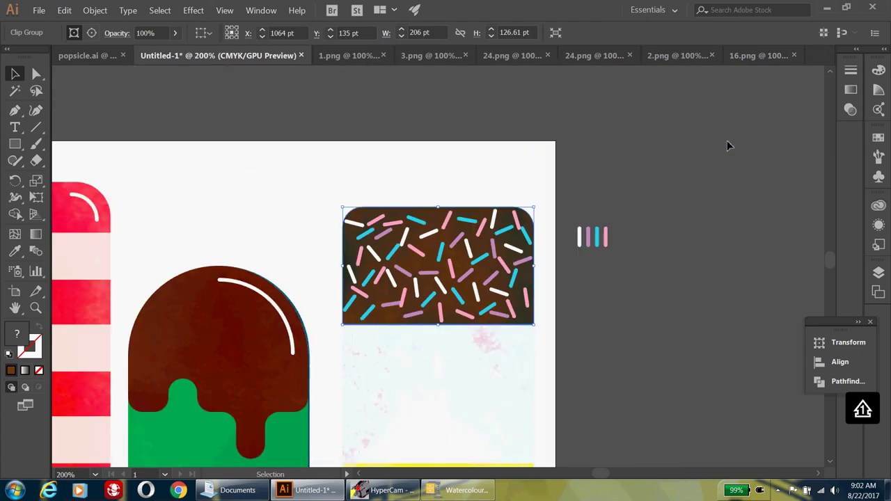
pyautogui.scroll(-5, 727, 143)
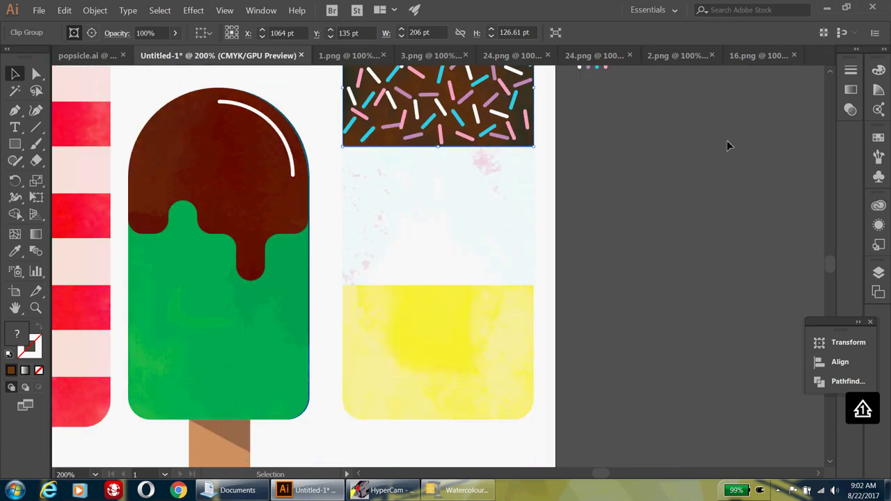
pyautogui.hotkey('ctrl', '-')
pyautogui.hotkey('ctrl', '-')
pyautogui.scroll(-2, 725, 145)
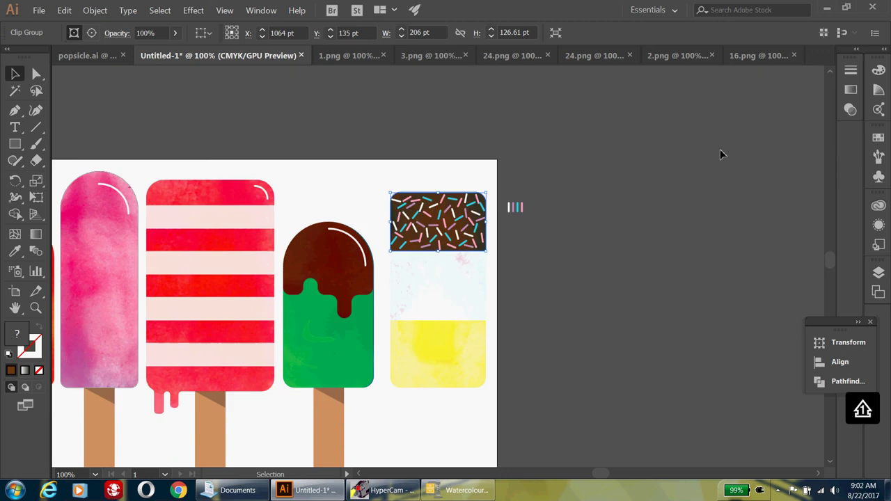
pyautogui.scroll(-3, 719, 151)
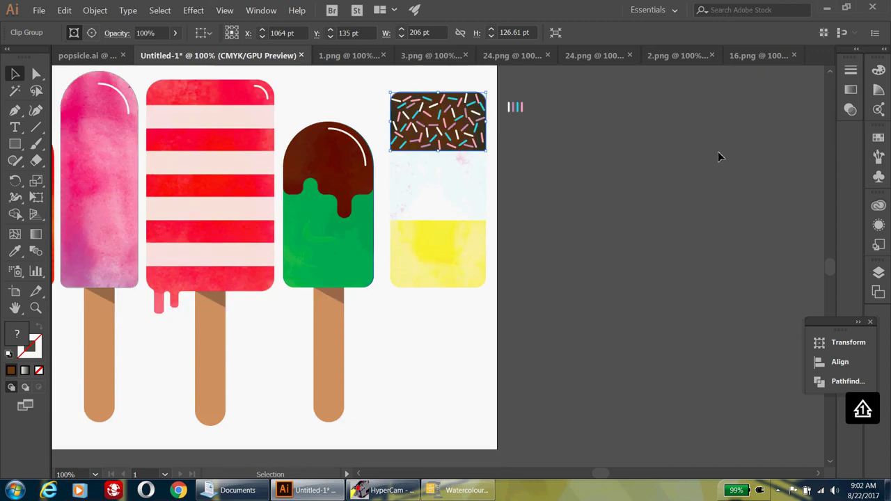
pyautogui.click(333, 348)
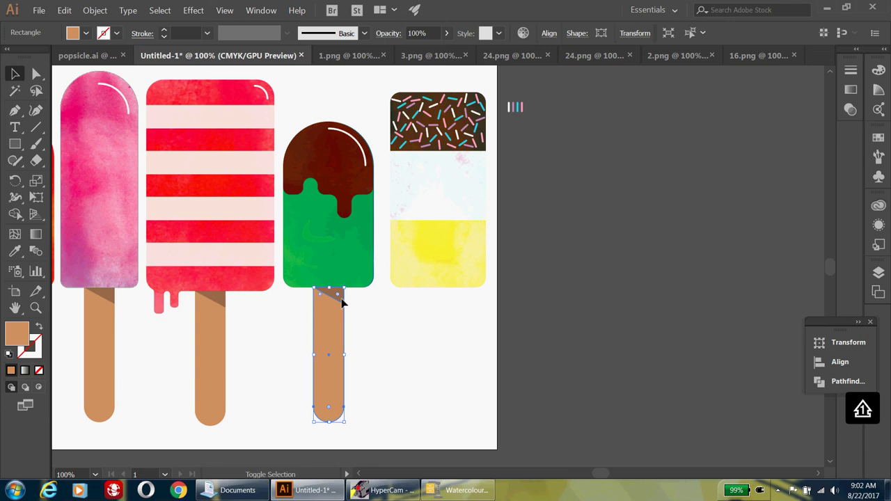
pyautogui.keyDown('shift'); pyautogui.click(342, 302); pyautogui.keyUp('shift')
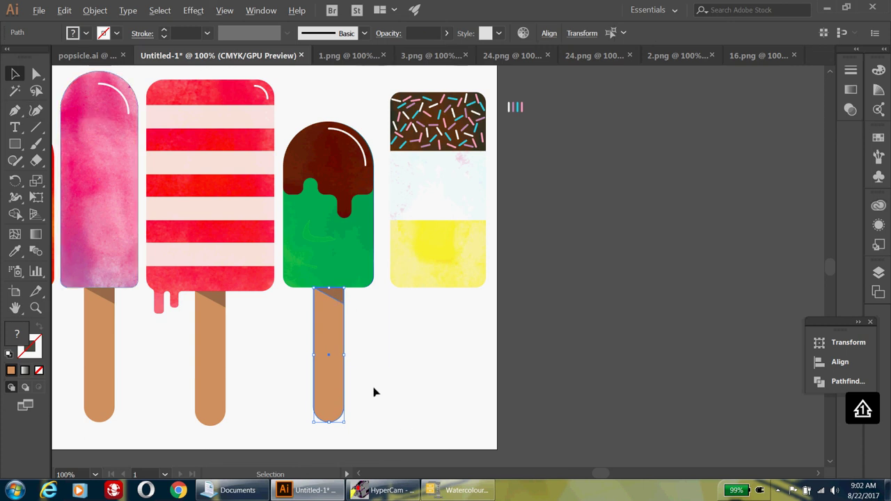
pyautogui.moveTo(334, 388); pyautogui.dragTo(439, 388)
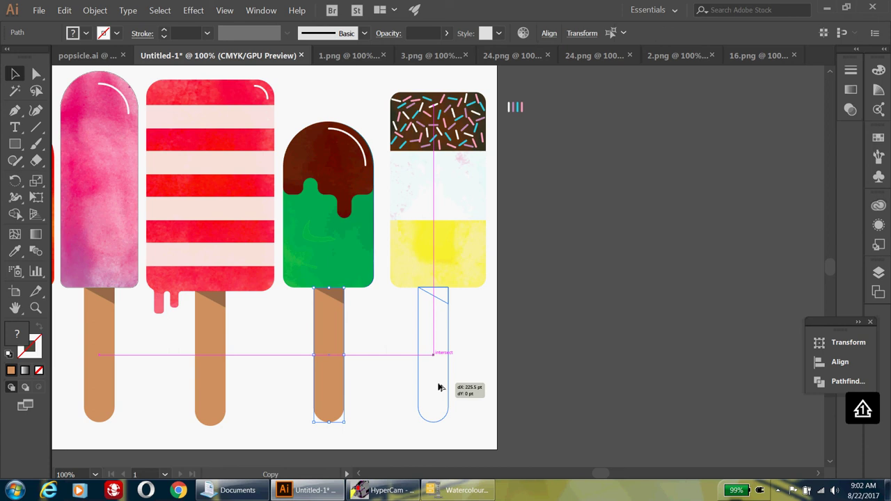
pyautogui.moveTo(439, 388); pyautogui.dragTo(439, 388)
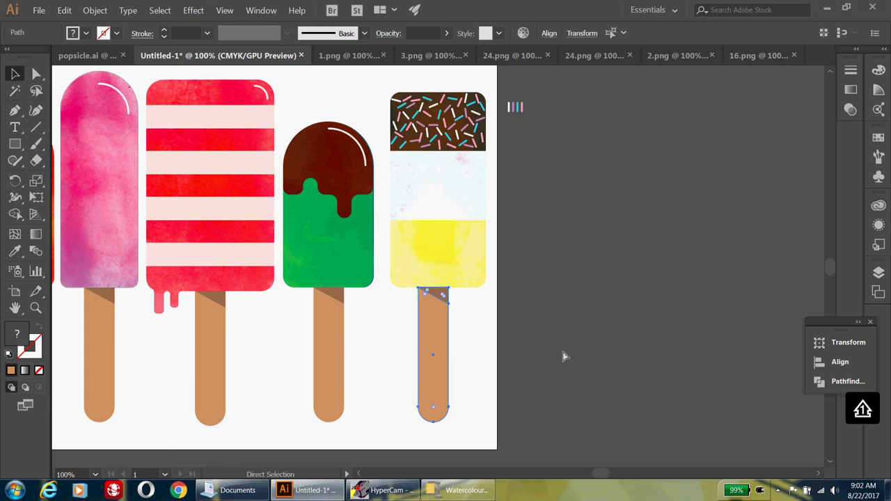
# Draw a rectangle covering the whole artboard
pyautogui.hotkey('ctrl', '-')
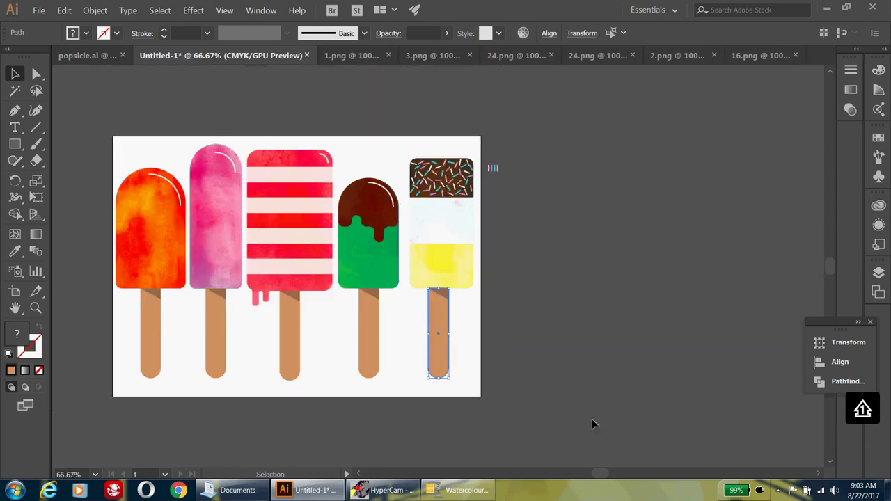
pyautogui.moveTo(601, 473); pyautogui.dragTo(590, 477)
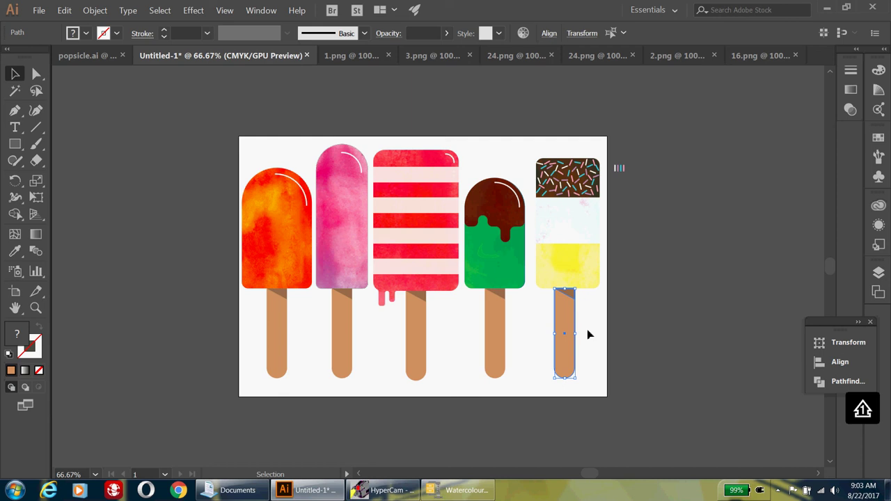
pyautogui.click(15, 145)
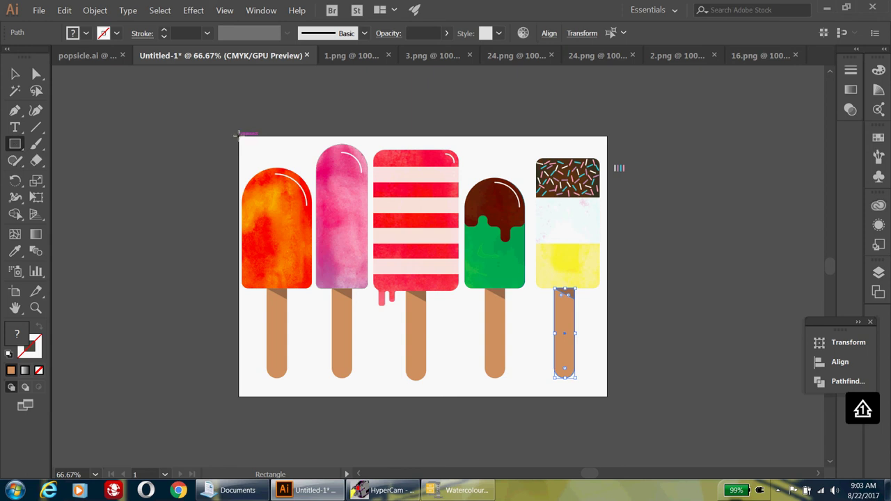
pyautogui.moveTo(237, 133); pyautogui.dragTo(607, 396)
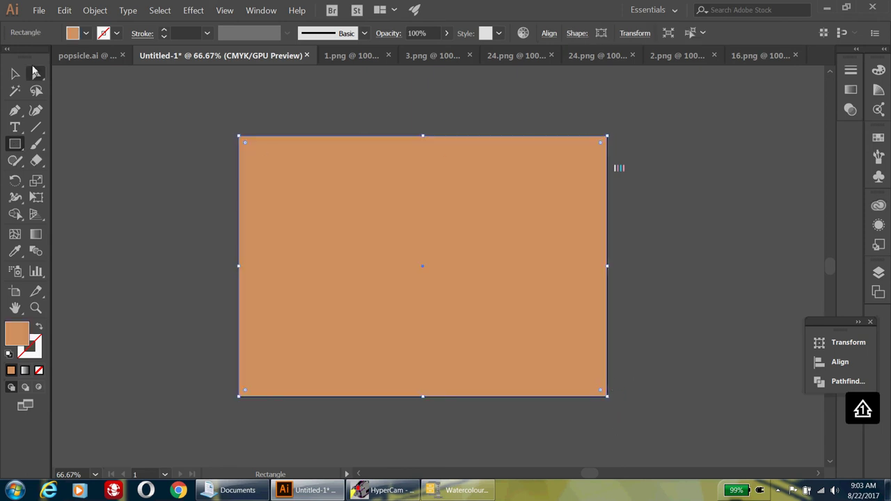
# Change the artboard-sized rectangle's fill to a light cyan blue
pyautogui.click(85, 33)
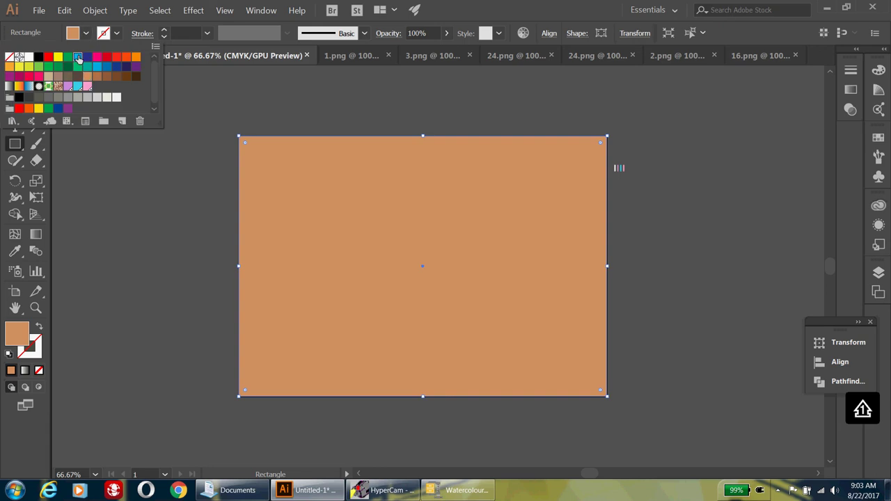
pyautogui.click(77, 58)
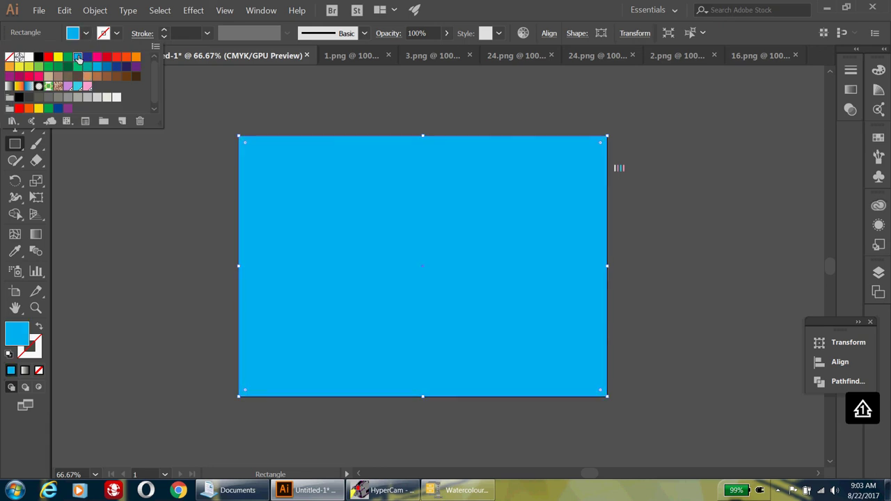
pyautogui.doubleClick(16, 335)
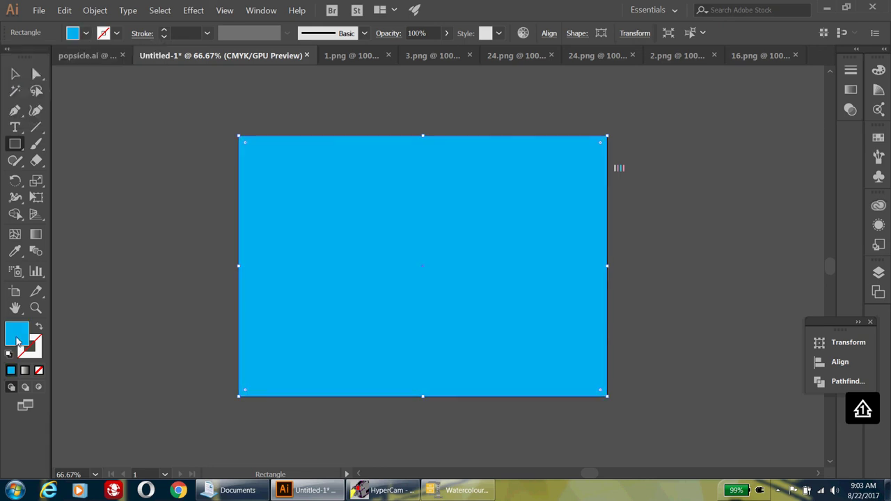
pyautogui.click(424, 203)
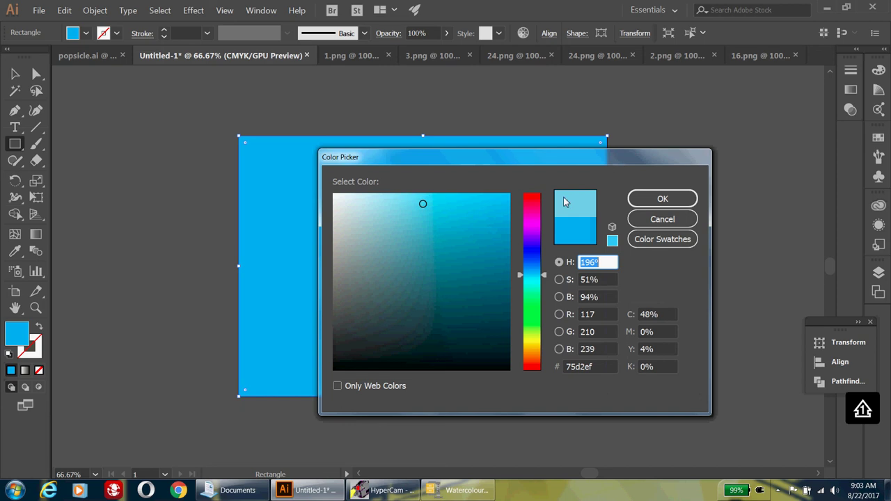
pyautogui.click(645, 199)
# Send the blue rectangle behind all the popsicles and deselect it
pyautogui.click(13, 76)
pyautogui.rightClick(456, 211)
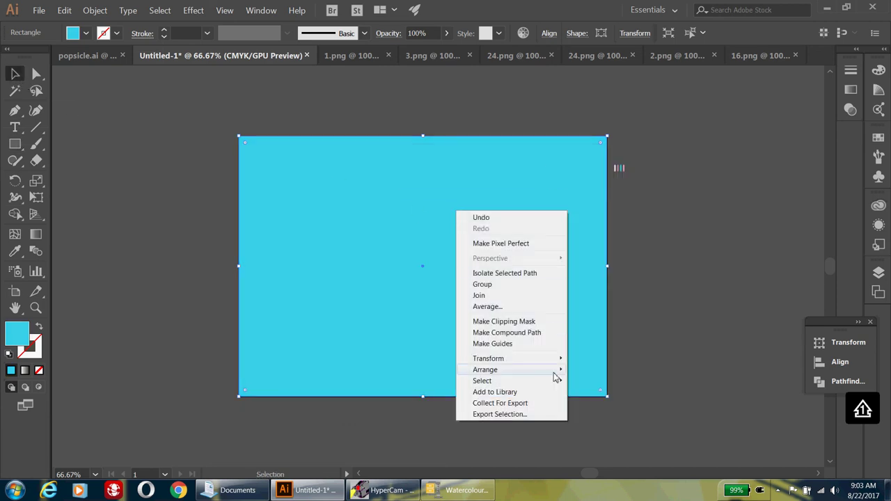
pyautogui.moveTo(554, 373)
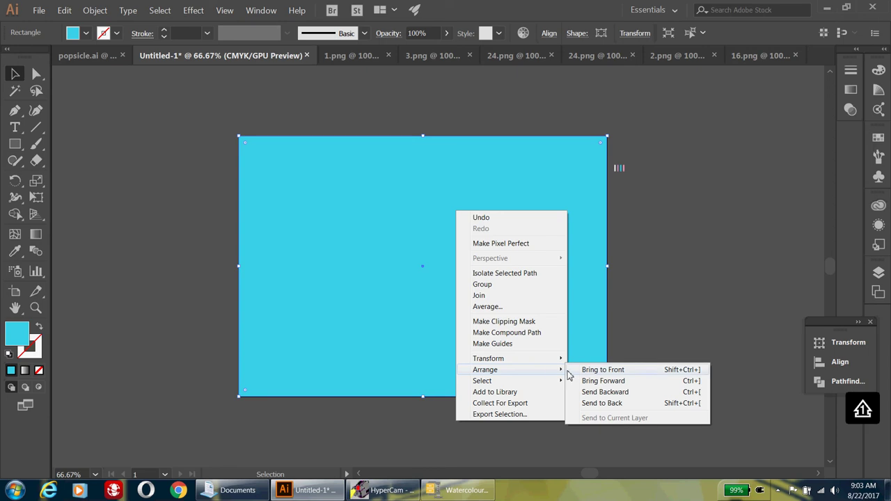
pyautogui.click(585, 403)
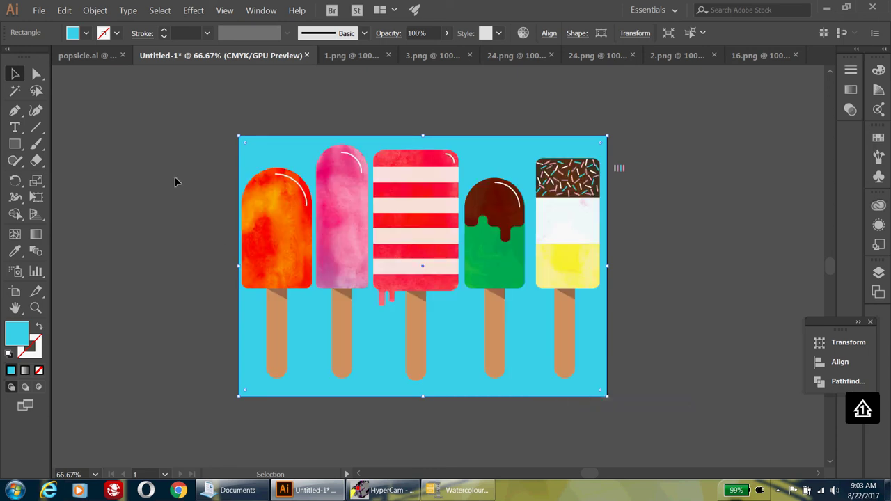
pyautogui.rightClick(271, 159)
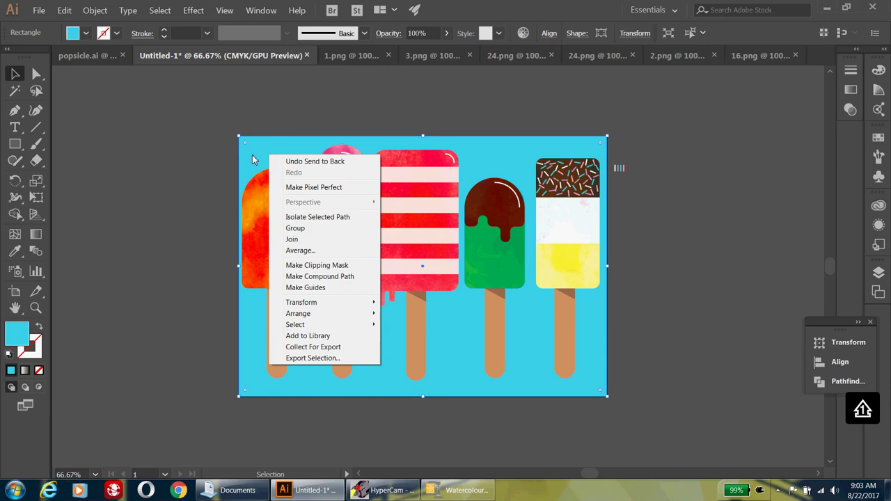
pyautogui.click(171, 157)
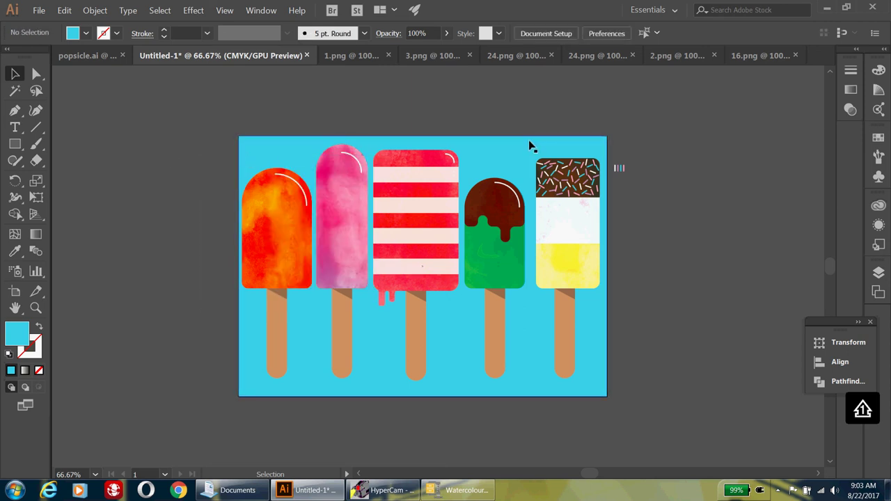
# Move the blue background off the artboard, nudge the whole fifth popsicle about 2 pt left, and realign the background with the artboard
pyautogui.moveTo(537, 155); pyautogui.dragTo(171, 191)
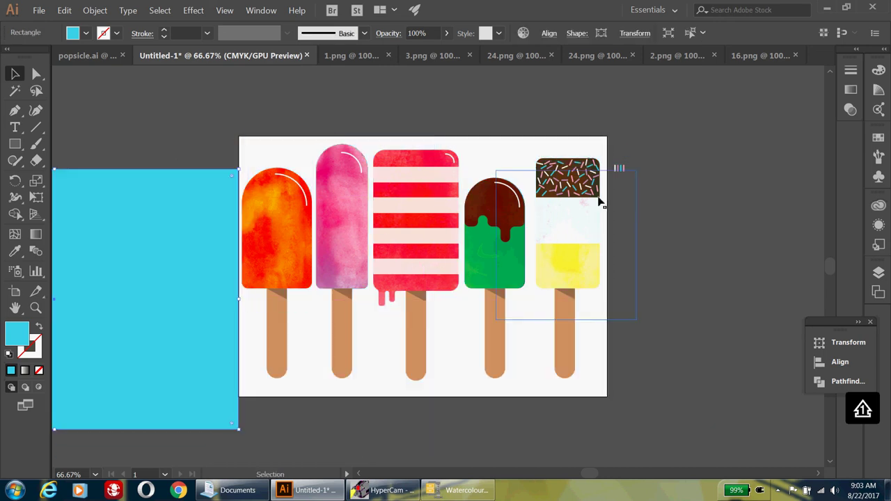
pyautogui.moveTo(531, 147); pyautogui.dragTo(606, 401)
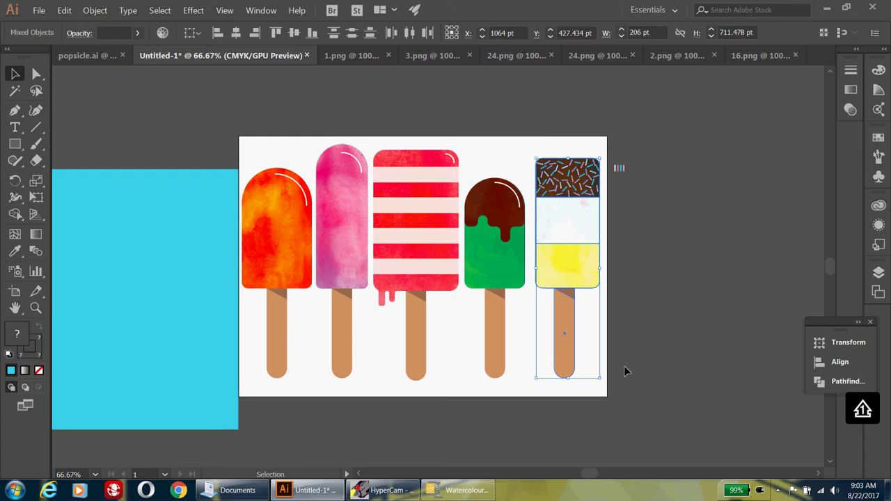
pyautogui.press('Left')
pyautogui.press('Left')
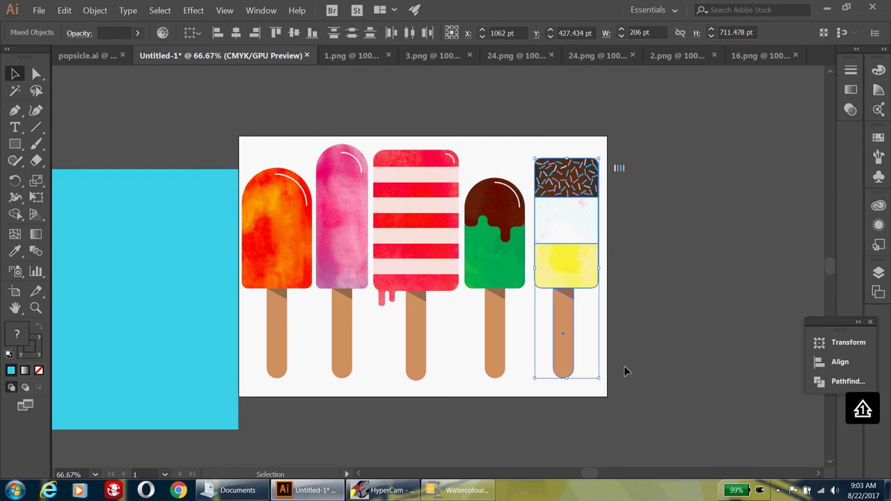
pyautogui.moveTo(177, 272); pyautogui.dragTo(534, 239)
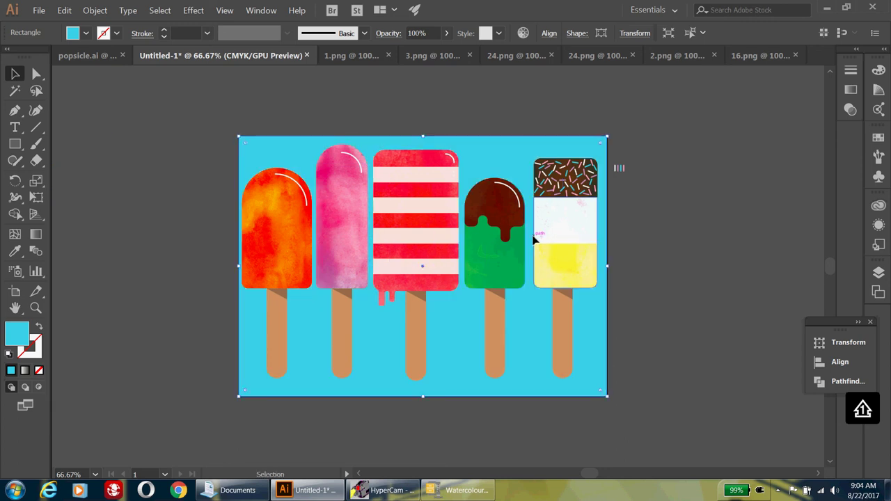